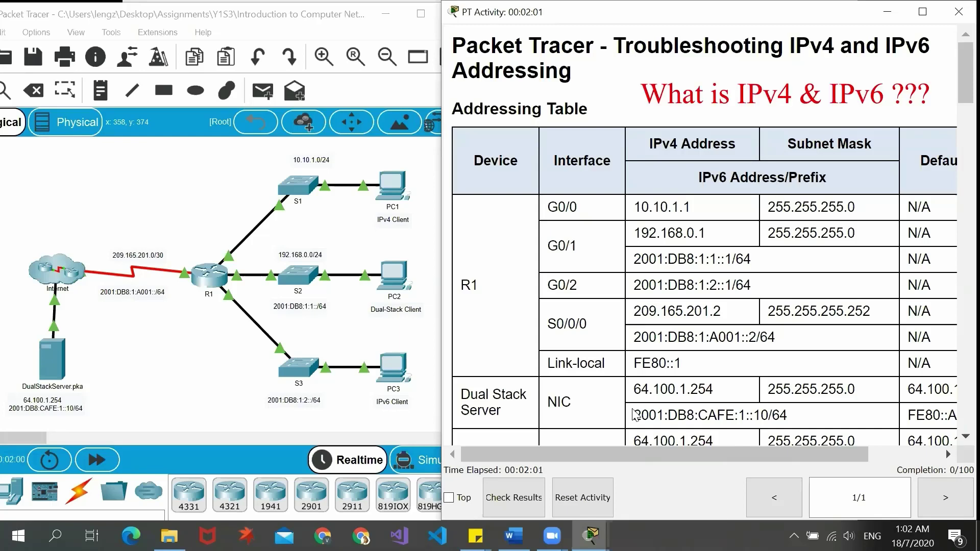
# Step: Review the IPv4/IPv6 explanation diagram in Word and the Packet Tracer activity's addressing table, including its Default Gateway column
pyautogui.click(513, 536)
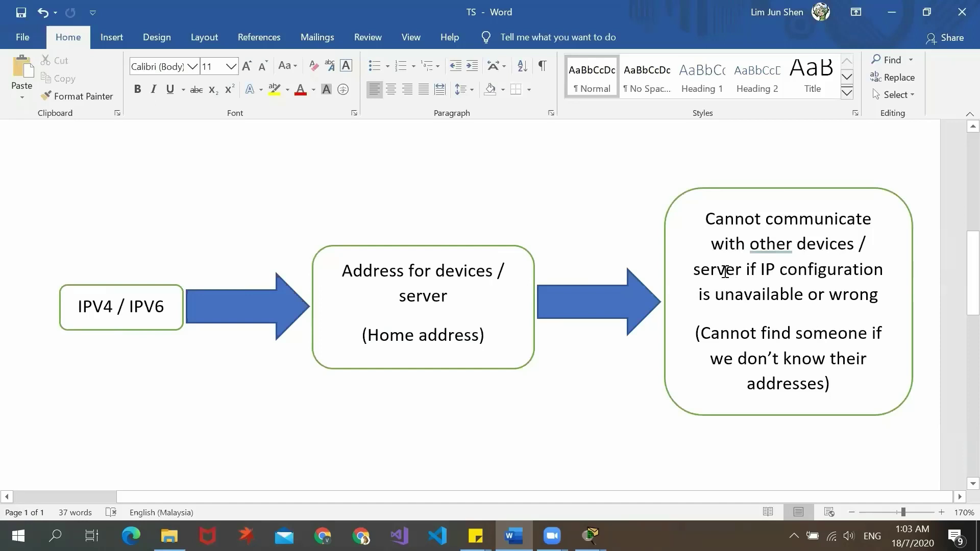
pyautogui.hotkey('alt', 'Tab')
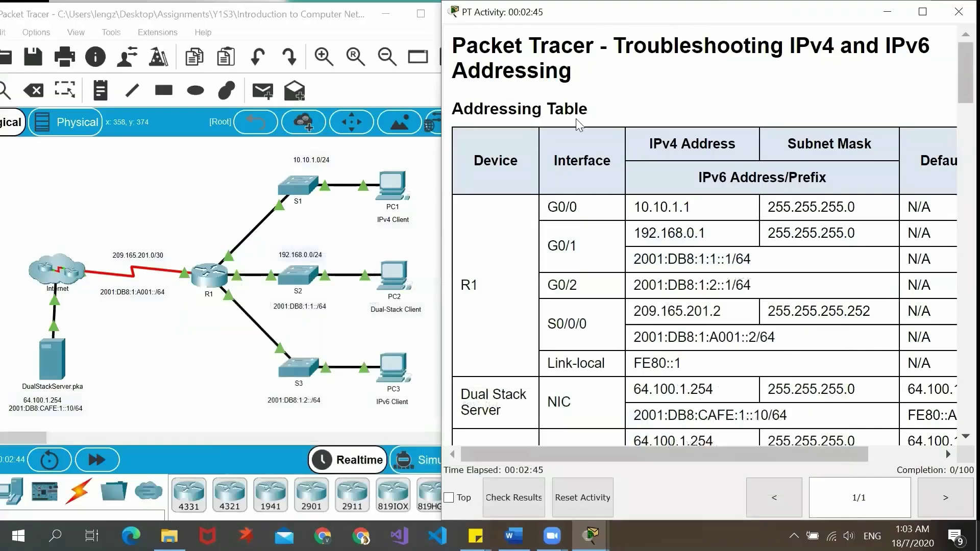
pyautogui.scroll(-1, 576, 119)
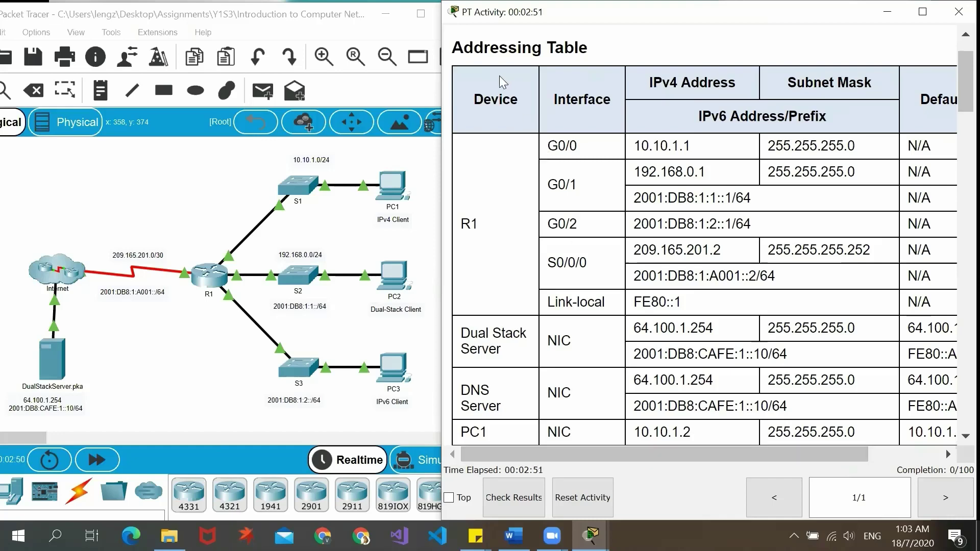
pyautogui.moveTo(718, 455); pyautogui.dragTo(798, 465)
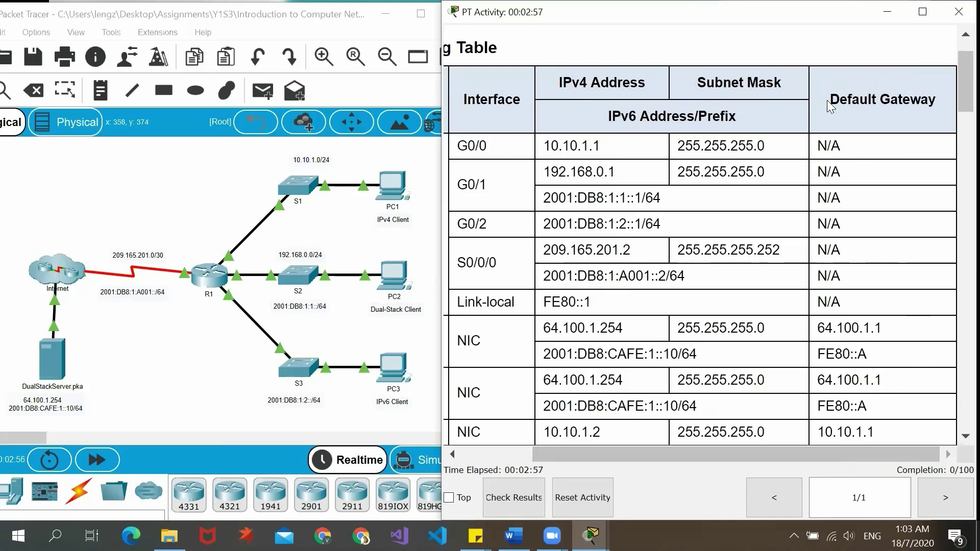
pyautogui.moveTo(722, 454); pyautogui.dragTo(650, 454)
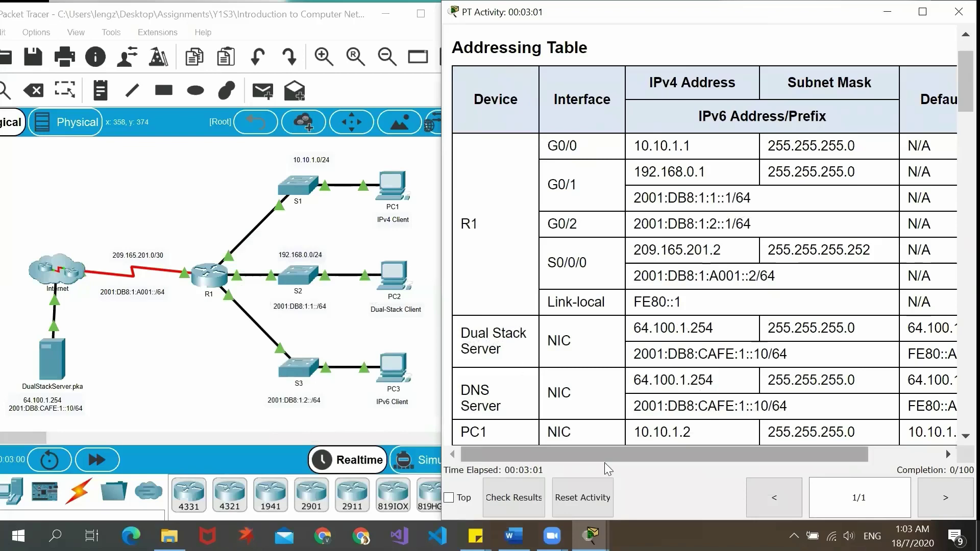
# Step: Read the activity's objectives, the scenario and the Part 1 help desk ticket for PC1
pyautogui.scroll(-3, 638, 372)
pyautogui.scroll(-6, 791, 367)
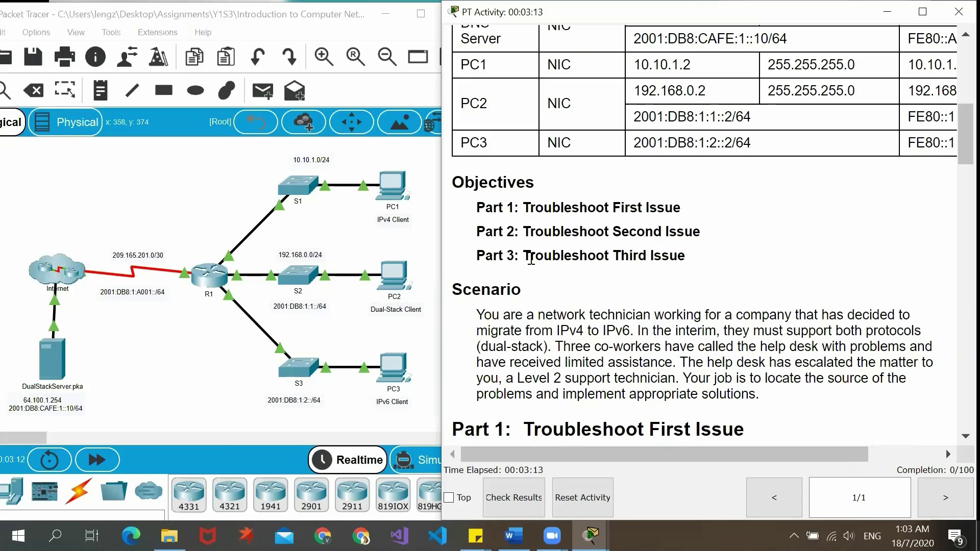
pyautogui.scroll(-3, 652, 277)
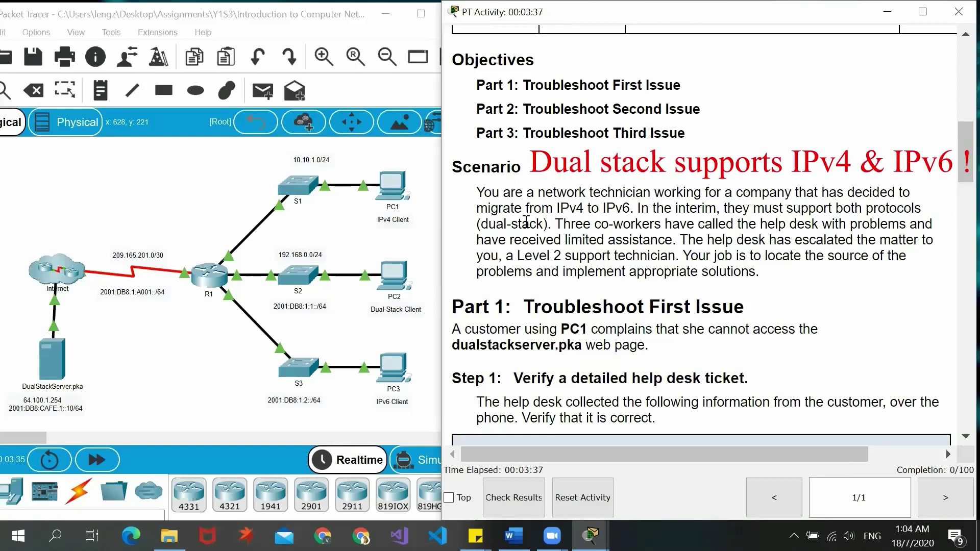
pyautogui.scroll(-2, 592, 189)
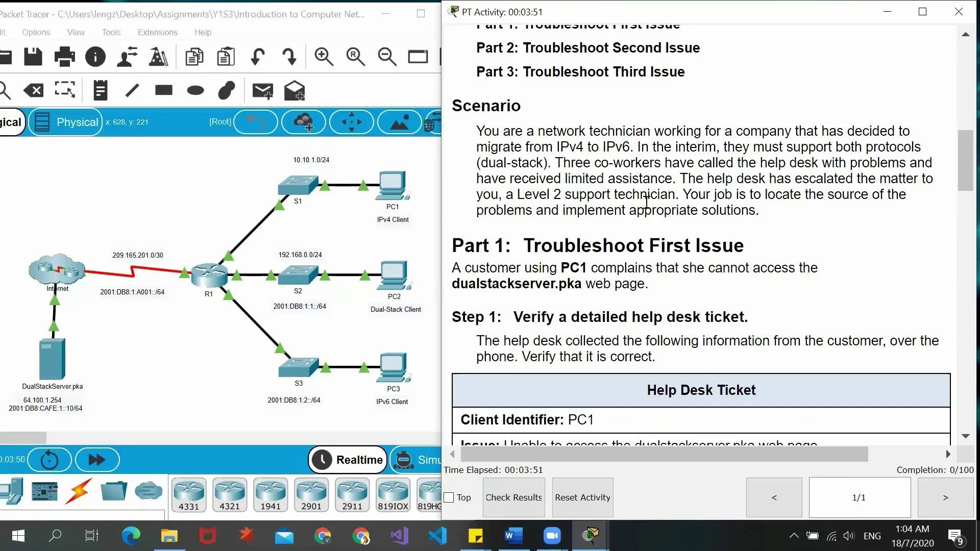
pyautogui.scroll(-1, 800, 227)
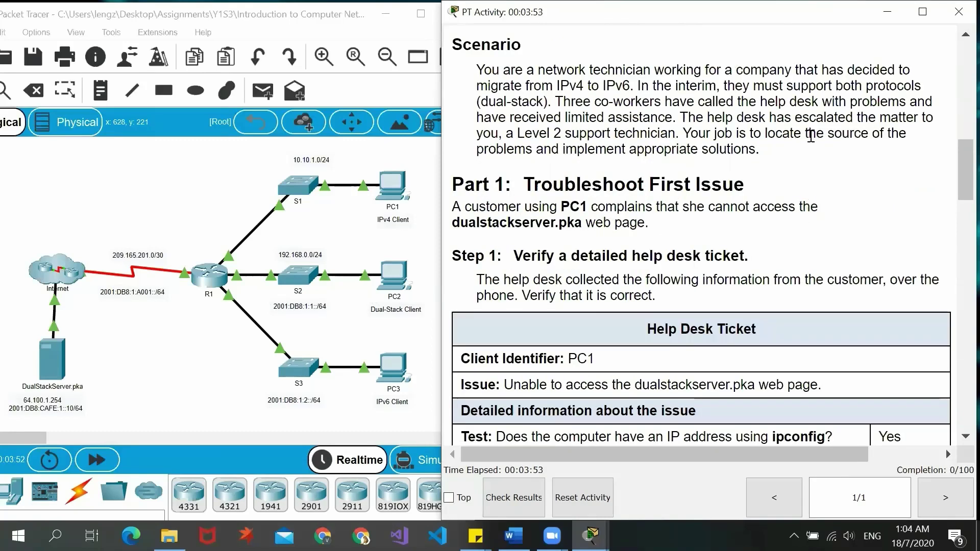
pyautogui.scroll(-1, 694, 210)
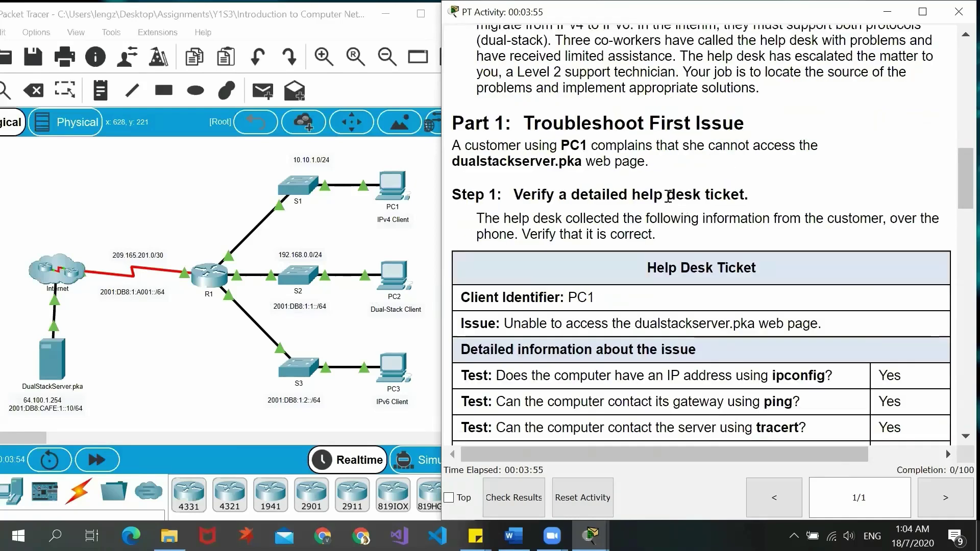
pyautogui.scroll(-1, 533, 151)
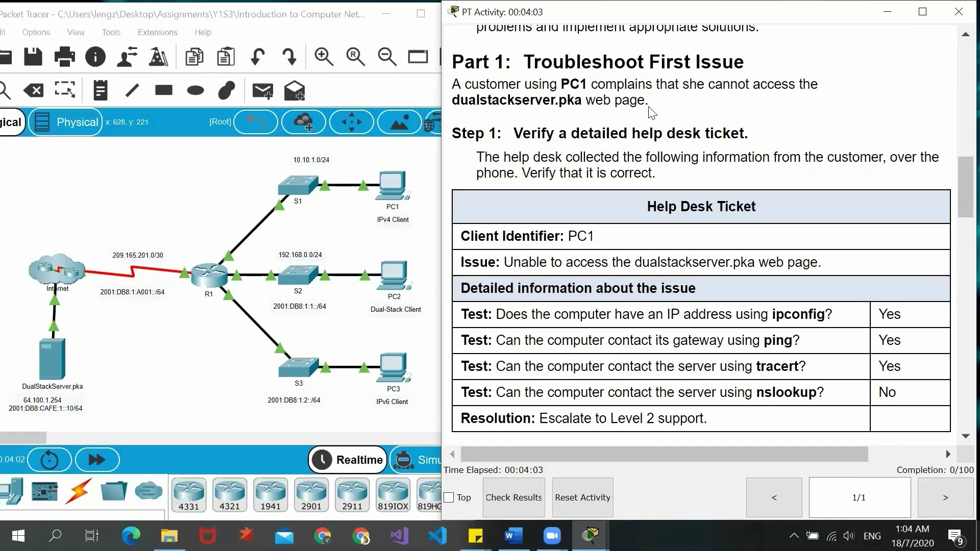
# Step: Test access to dualstackserver.pka from PC1's Web Browser and close the PC1 window
pyautogui.click(418, 223)
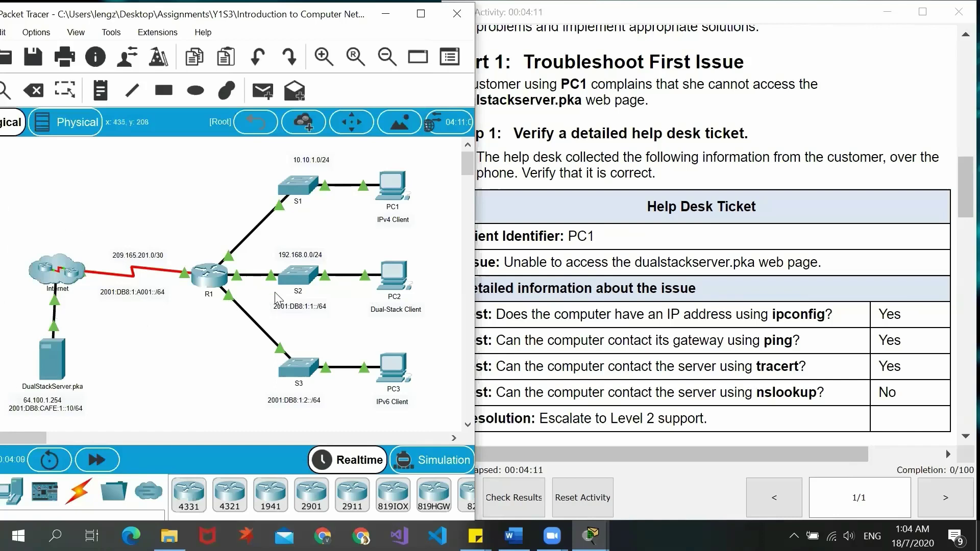
pyautogui.click(397, 191)
pyautogui.click(350, 29)
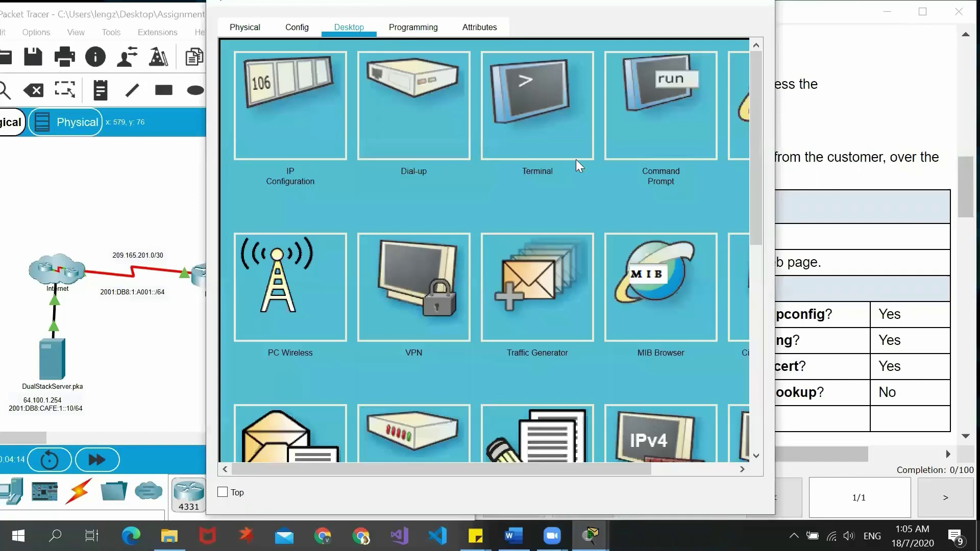
pyautogui.moveTo(487, 469); pyautogui.dragTo(573, 469)
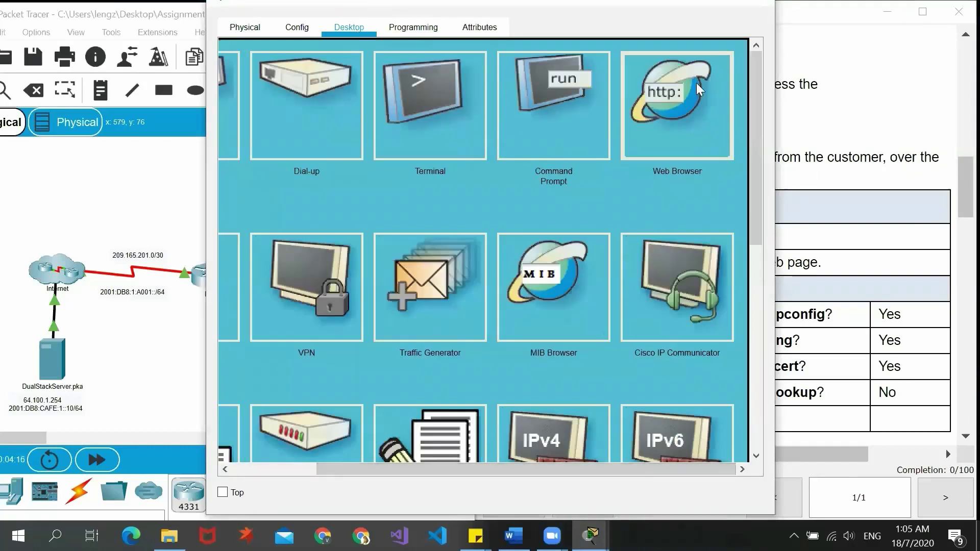
pyautogui.click(498, 86)
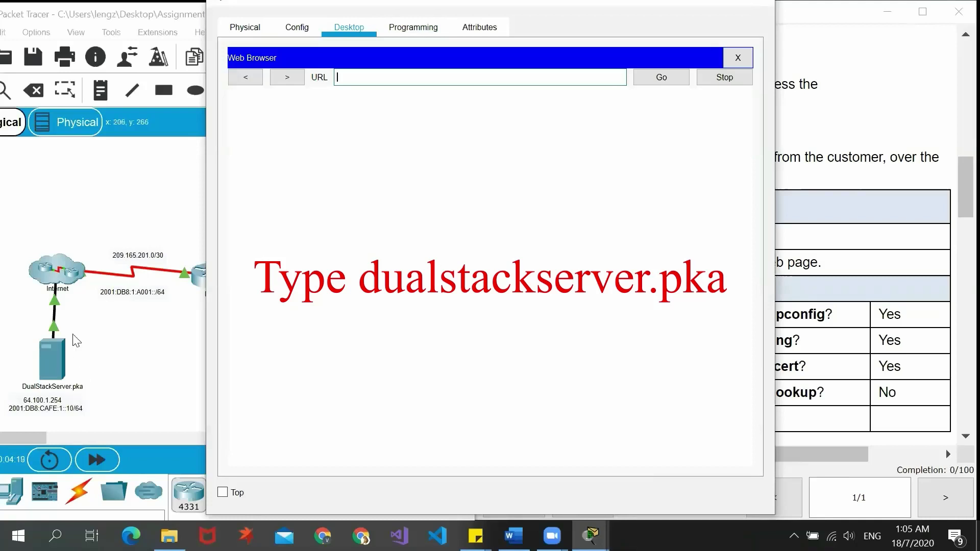
pyautogui.write('dualstackserver.pka')
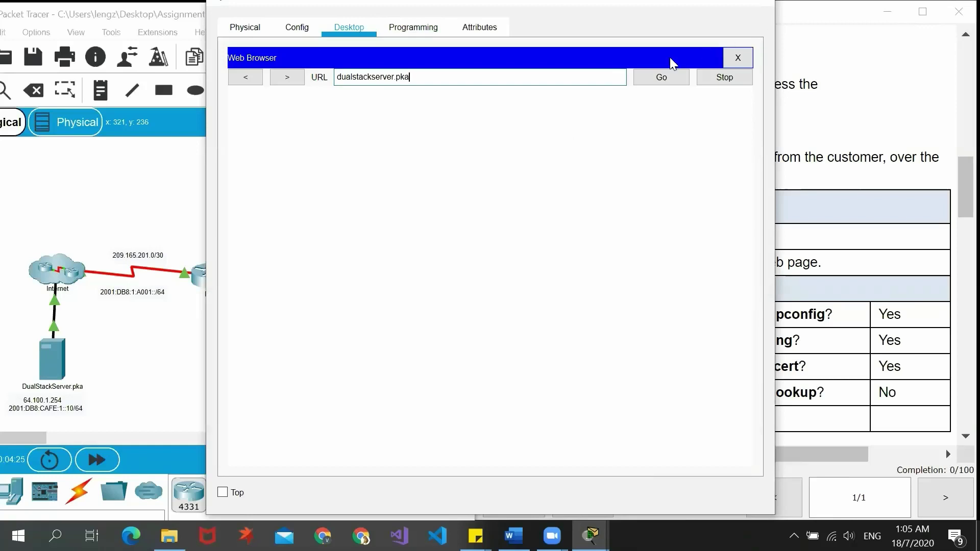
pyautogui.click(659, 81)
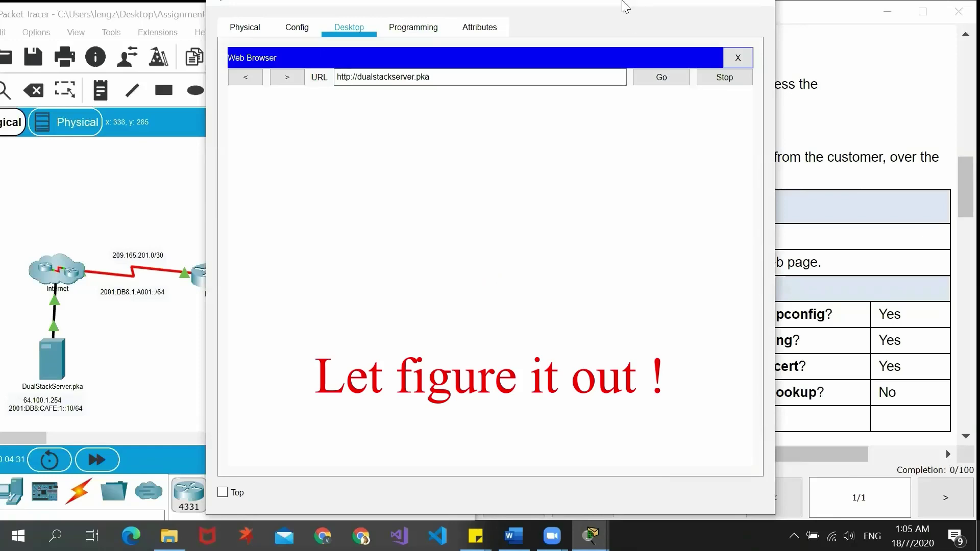
pyautogui.moveTo(626, 9); pyautogui.dragTo(684, 61)
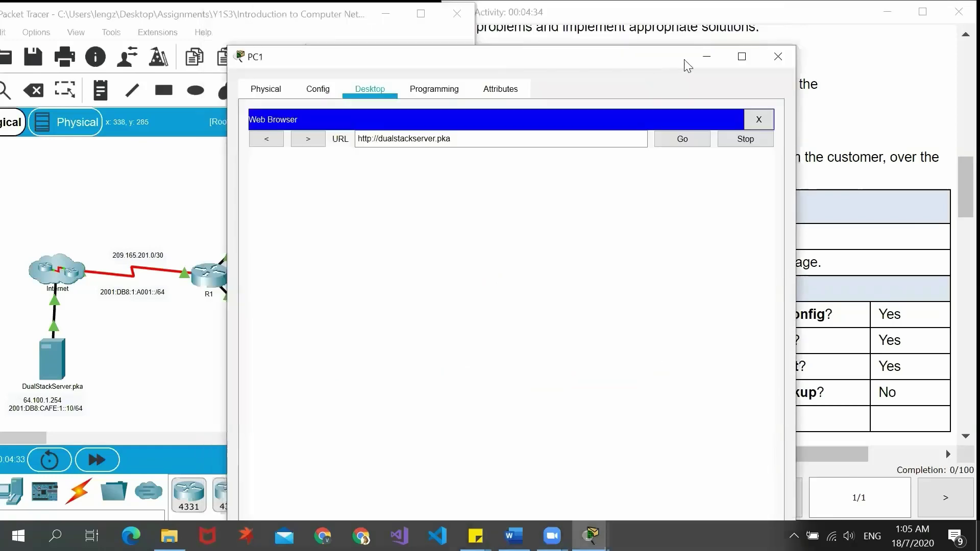
pyautogui.click(771, 55)
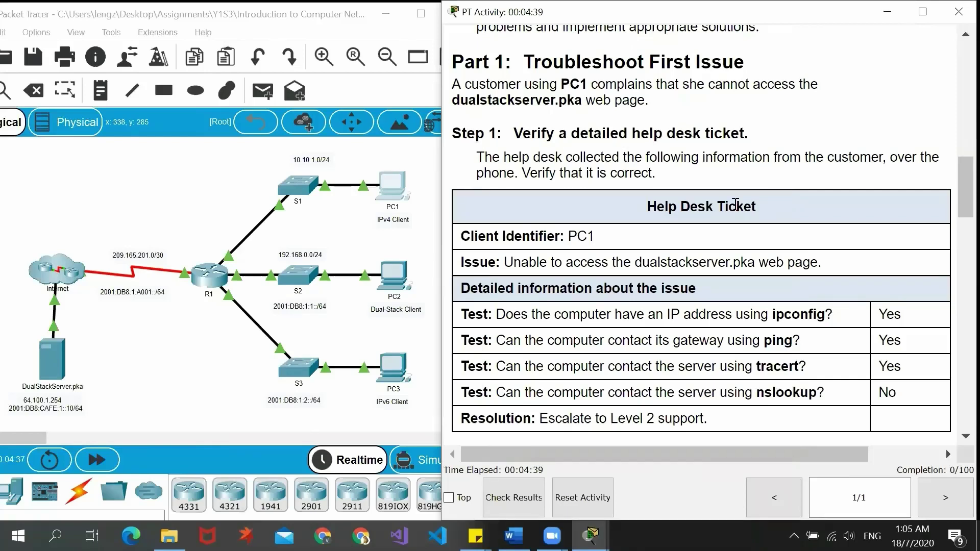
# Step: Read the ticket's tests and the Part 1 troubleshooting steps, and revisit the IPv4/IPv6 diagram in Word
pyautogui.scroll(-2, 735, 189)
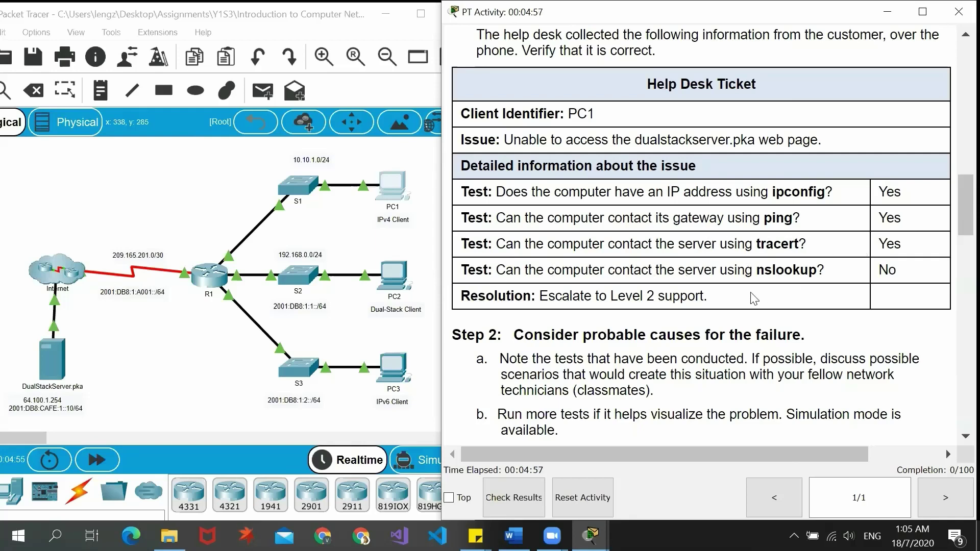
pyautogui.scroll(-1, 725, 301)
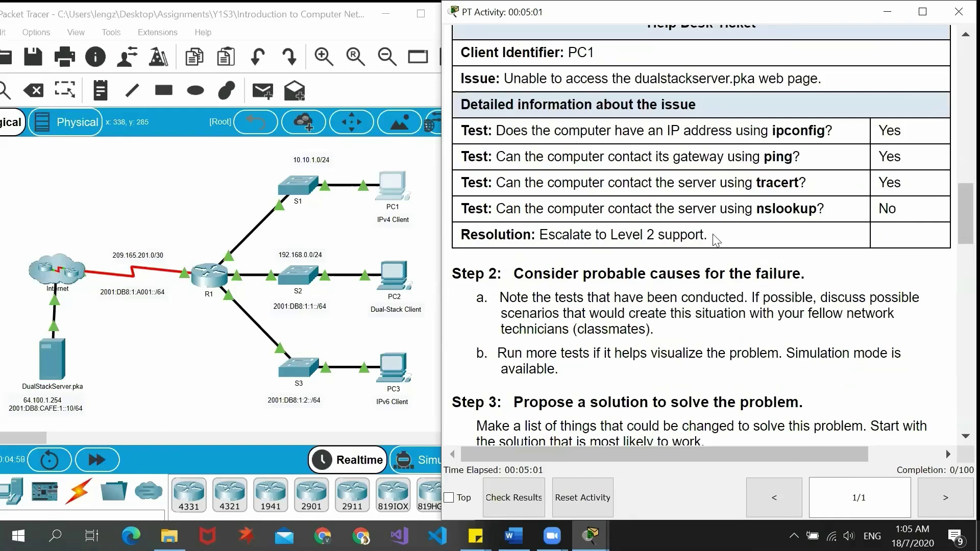
pyautogui.scroll(-1, 714, 240)
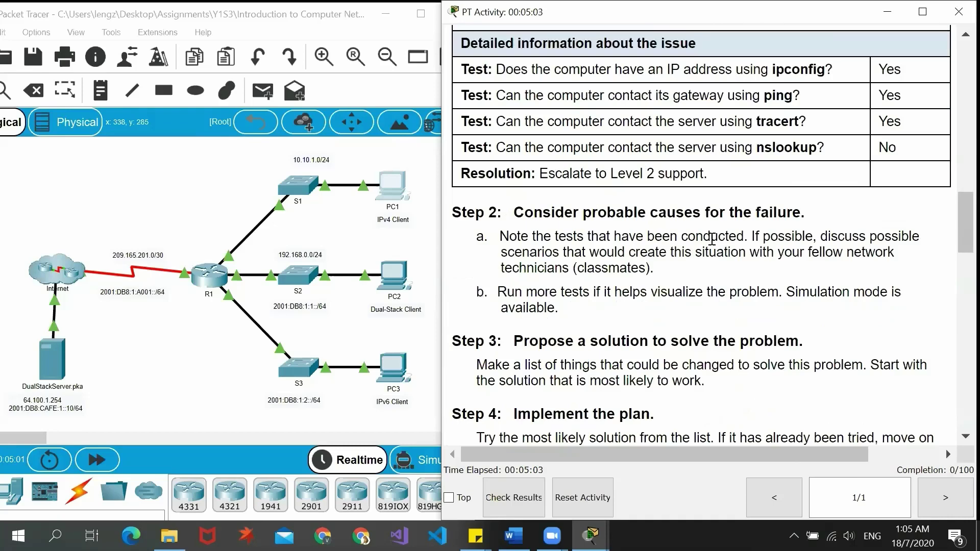
pyautogui.scroll(-1, 492, 227)
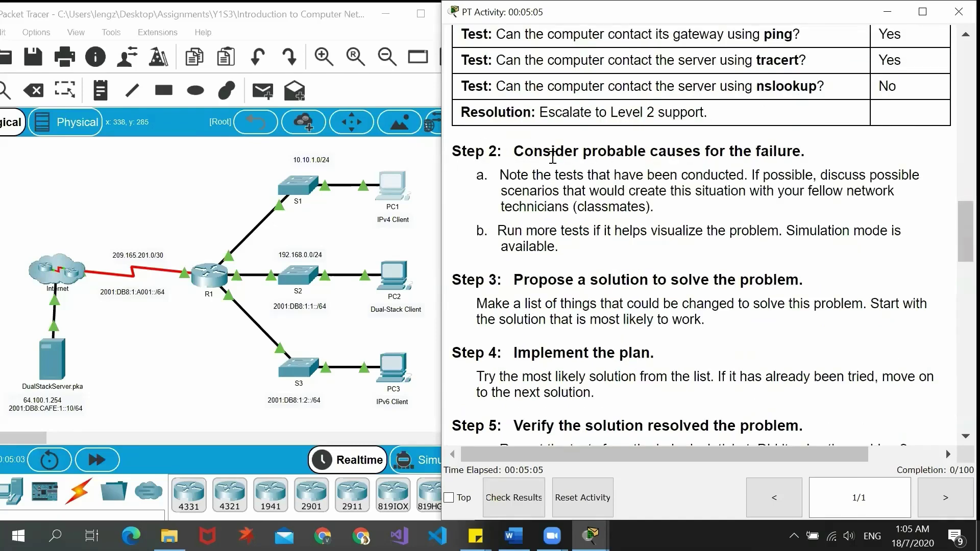
pyautogui.scroll(-3, 507, 267)
pyautogui.scroll(1, 580, 332)
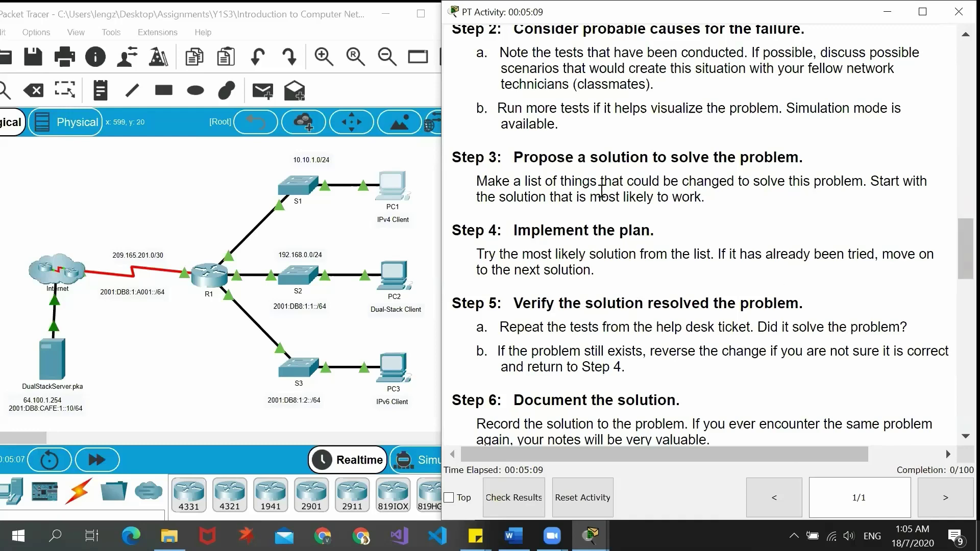
pyautogui.scroll(1, 592, 199)
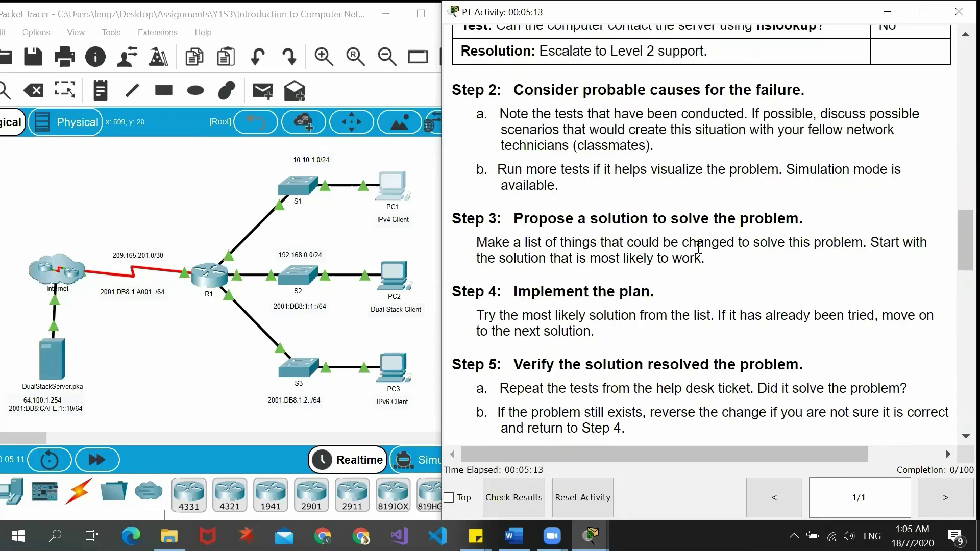
pyautogui.scroll(1, 699, 247)
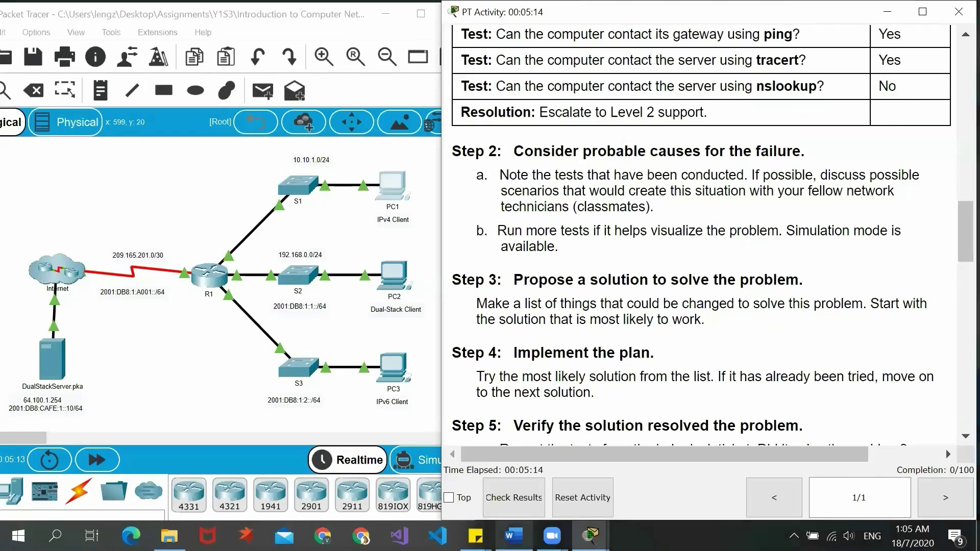
pyautogui.click(513, 536)
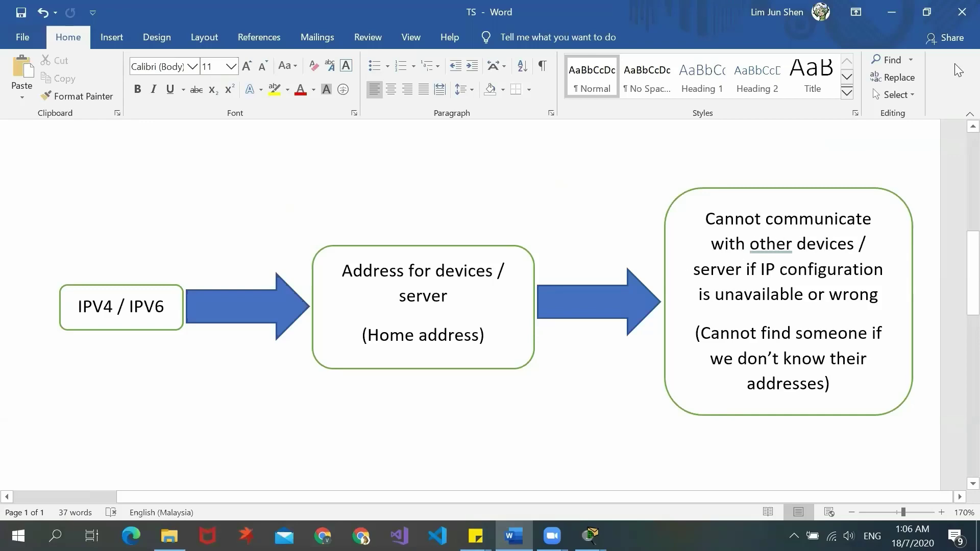
pyautogui.click(891, 12)
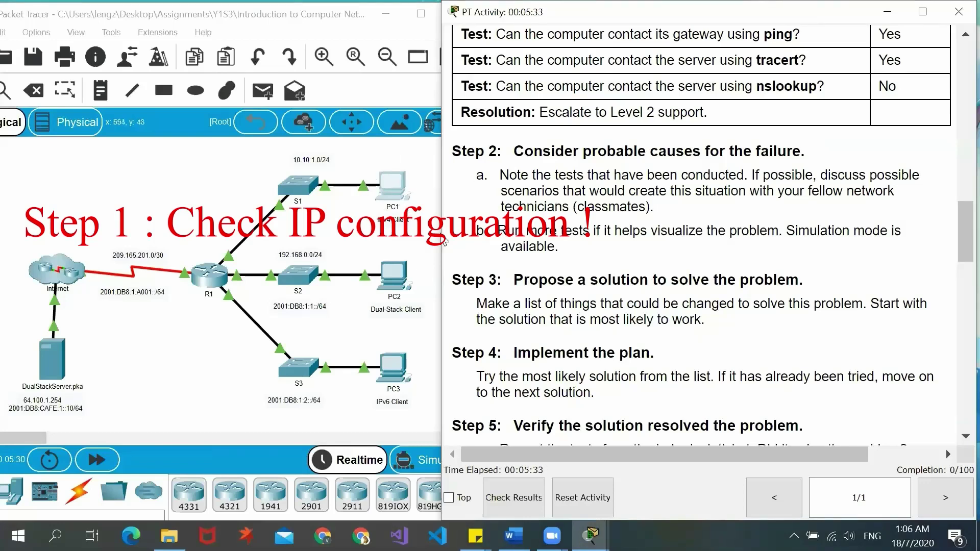
# Step: Run ipconfig /all in PC1's Command Prompt to display its full IP configuration
pyautogui.click(389, 184)
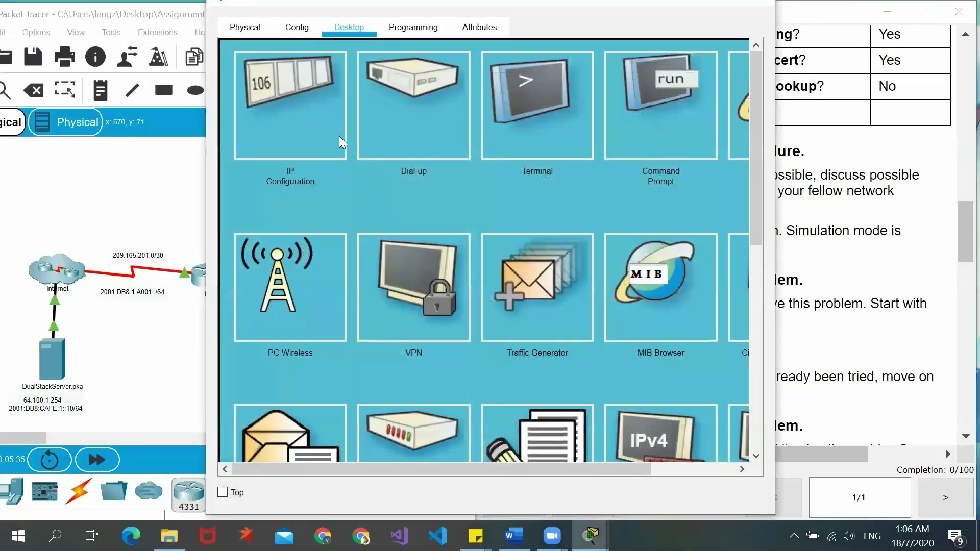
pyautogui.click(627, 134)
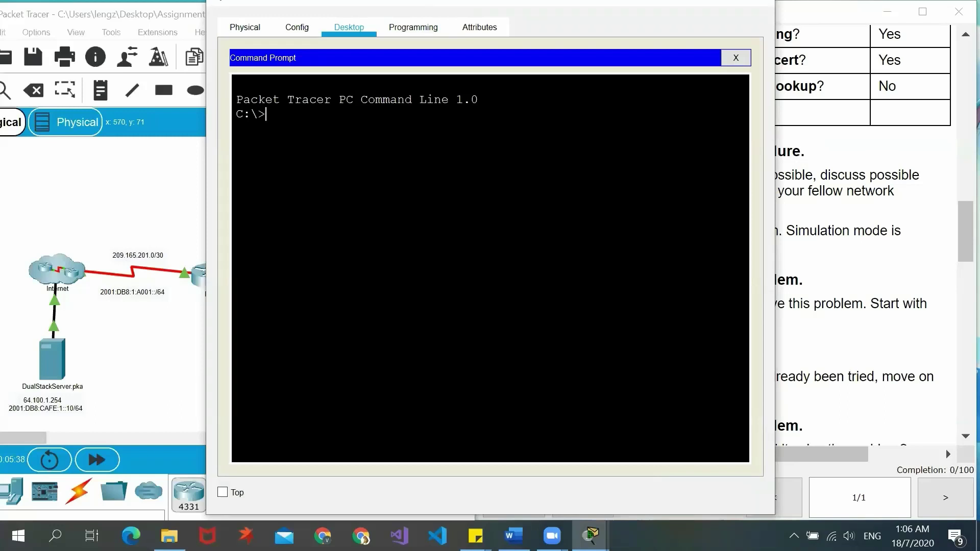
pyautogui.write('ipconfig /')
pyautogui.write('all')
pyautogui.press('Return')
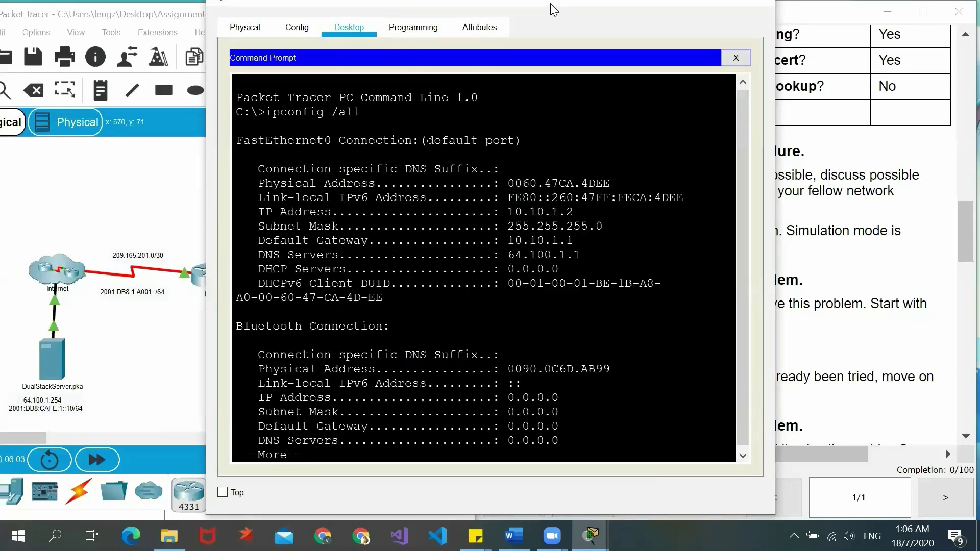
# Step: Place PC1's window beside the activity's addressing table and compare PC1's IP address with its table entry
pyautogui.doubleClick(493, 9)
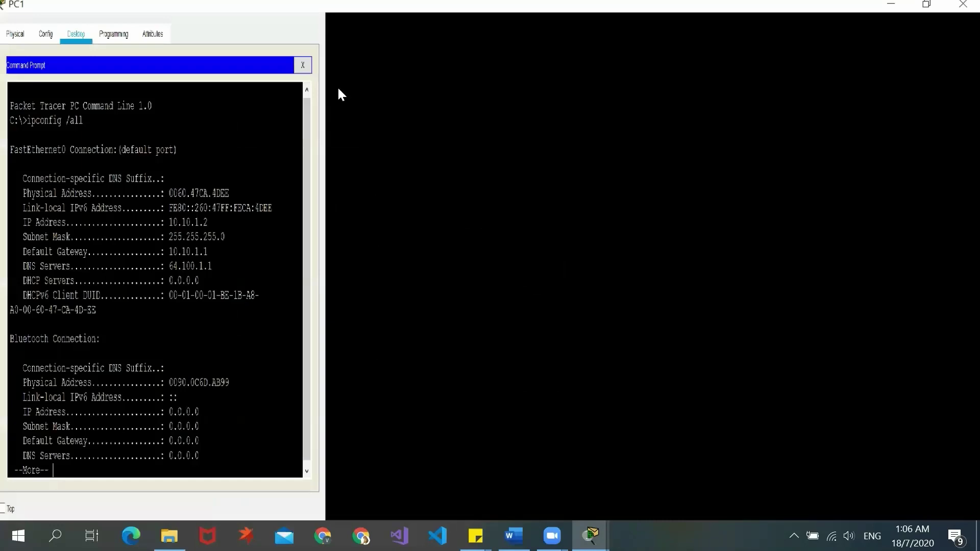
pyautogui.click(921, 11)
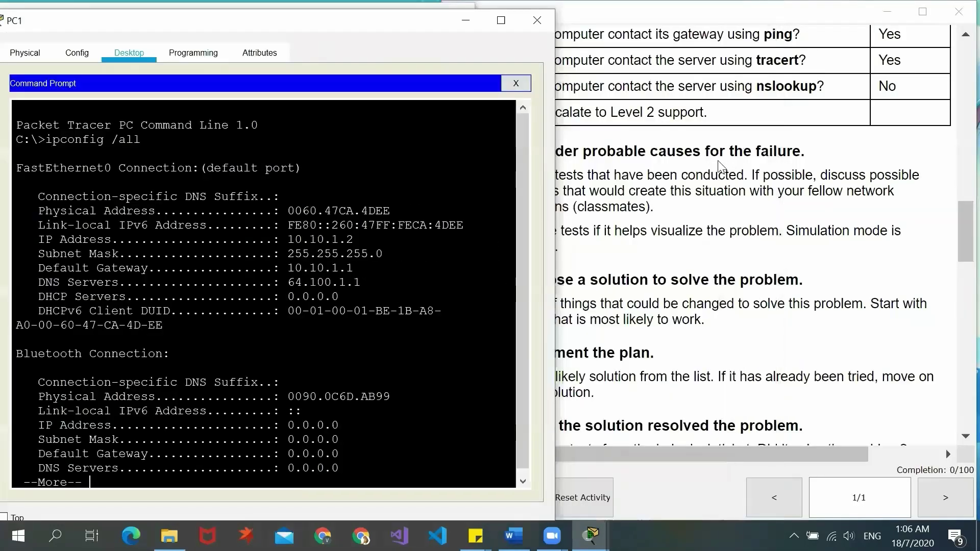
pyautogui.scroll(20, 720, 166)
pyautogui.scroll(-4, 720, 166)
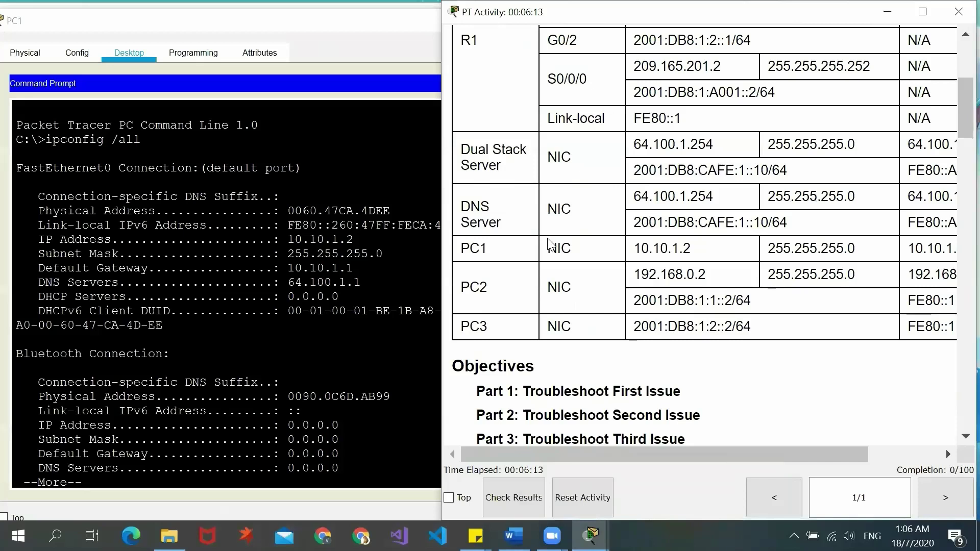
pyautogui.moveTo(38, 239); pyautogui.dragTo(354, 239)
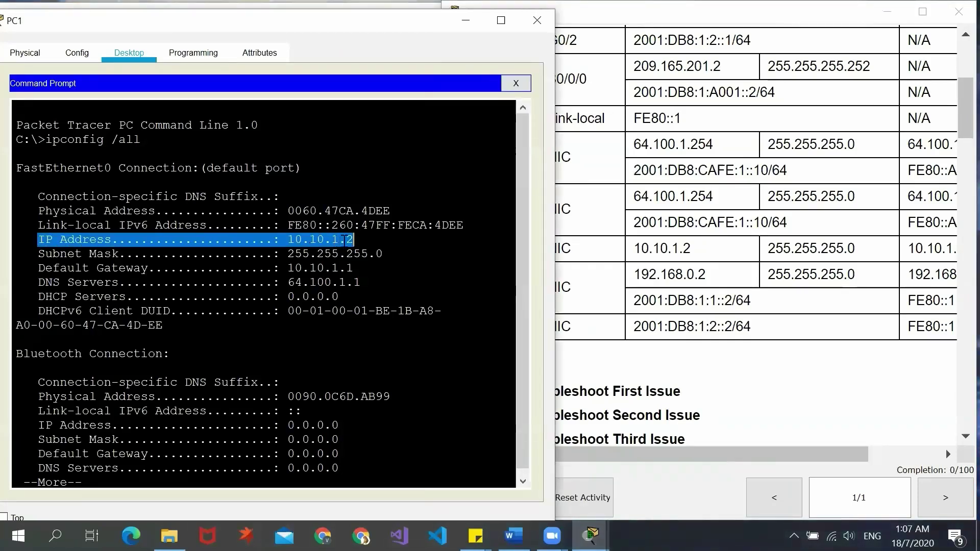
pyautogui.click(574, 246)
pyautogui.moveTo(637, 247); pyautogui.dragTo(714, 258)
pyautogui.click(690, 273)
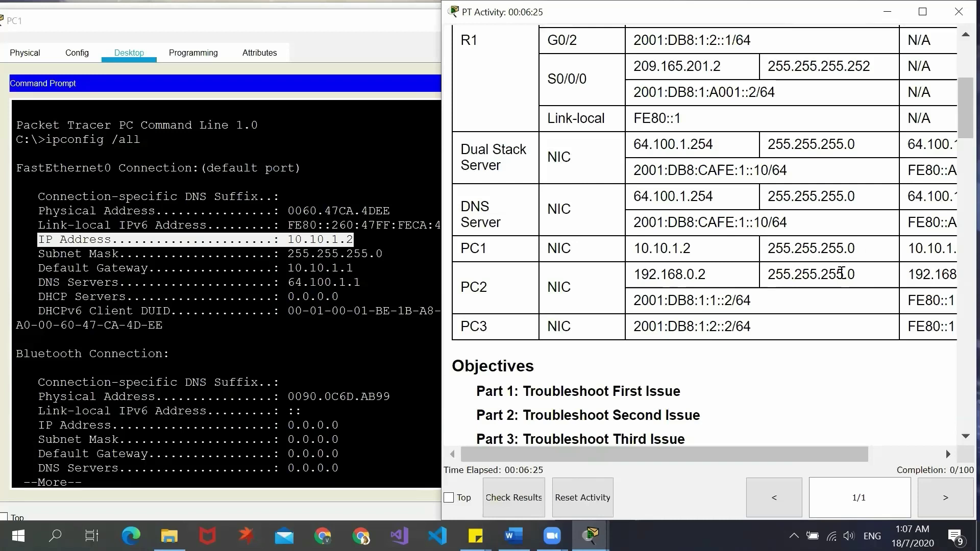
# Step: Compare PC1's default gateway in the ipconfig output with the gateway listed for PC1 in the addressing table
pyautogui.moveTo(39, 268); pyautogui.dragTo(353, 268)
pyautogui.click(731, 241)
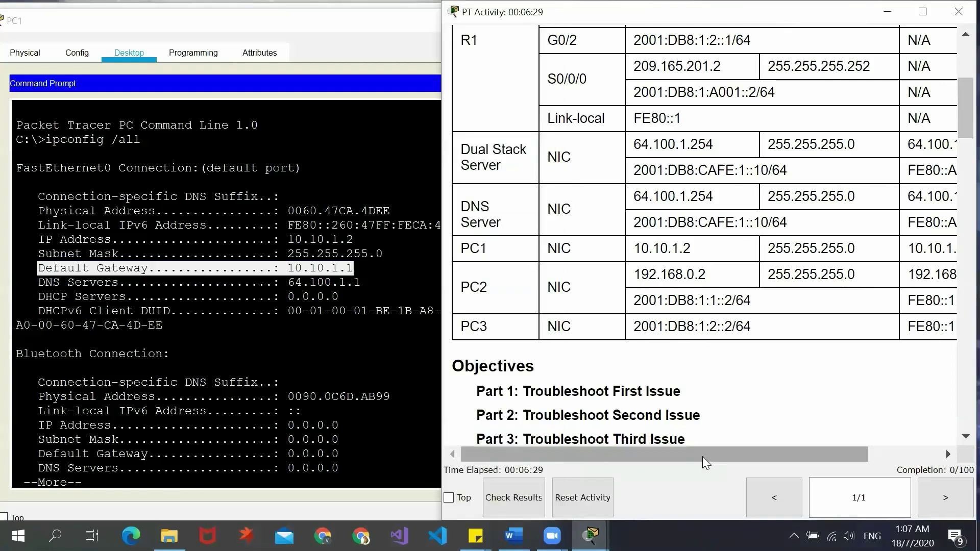
pyautogui.moveTo(705, 453); pyautogui.dragTo(776, 454)
pyautogui.moveTo(884, 248); pyautogui.dragTo(831, 247)
pyautogui.click(717, 250)
pyautogui.moveTo(704, 454); pyautogui.dragTo(552, 468)
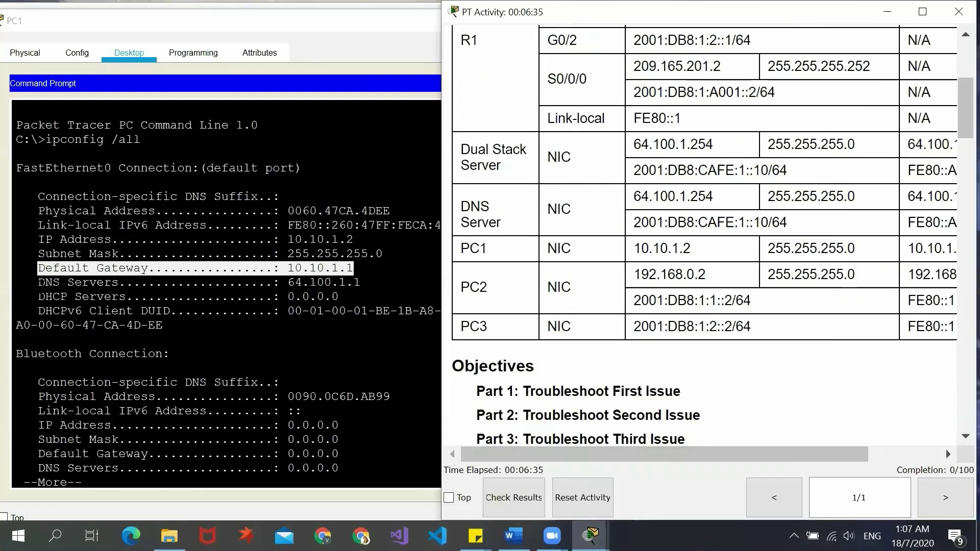
# Step: Compare PC1's DNS server address with the DNS Server's IPv4 address in the addressing table
pyautogui.moveTo(37, 282); pyautogui.dragTo(113, 284)
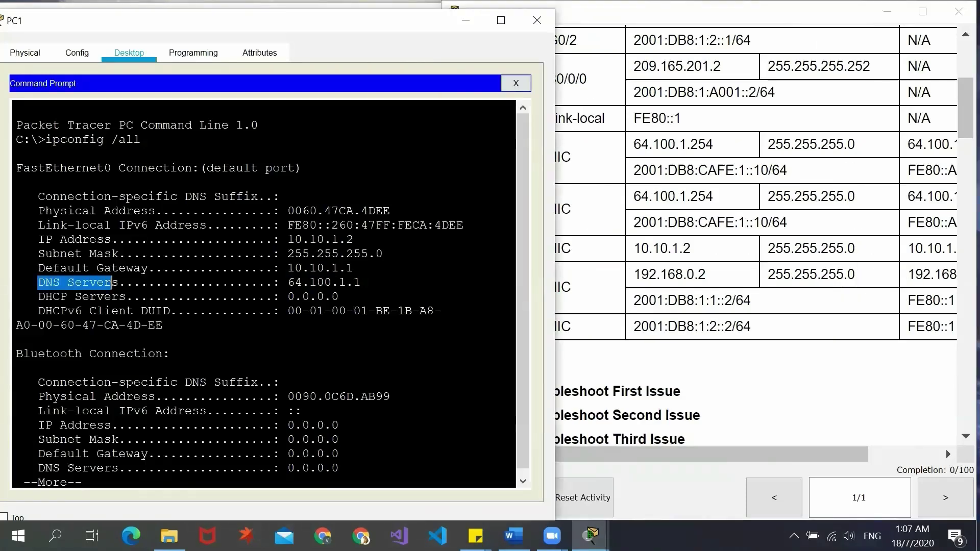
pyautogui.click(280, 282)
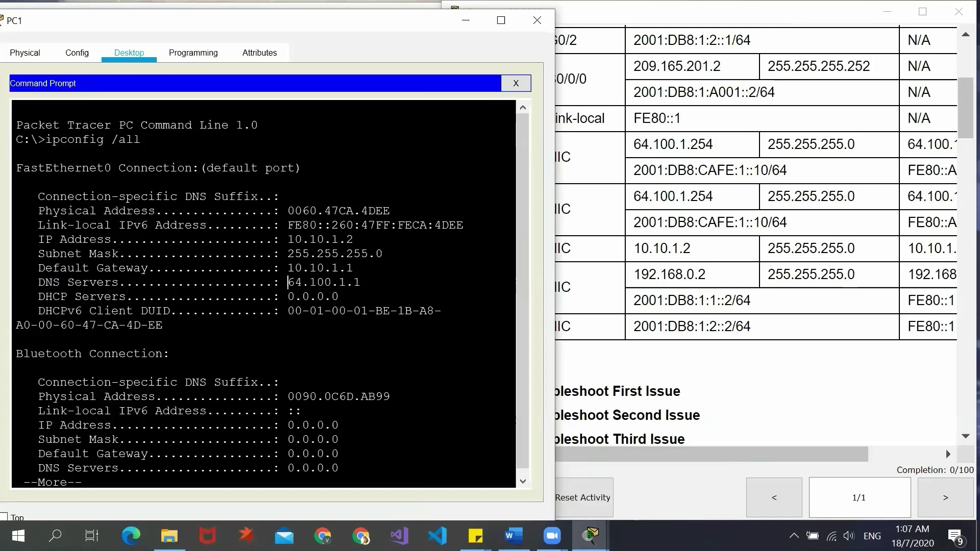
pyautogui.moveTo(288, 282); pyautogui.dragTo(361, 283)
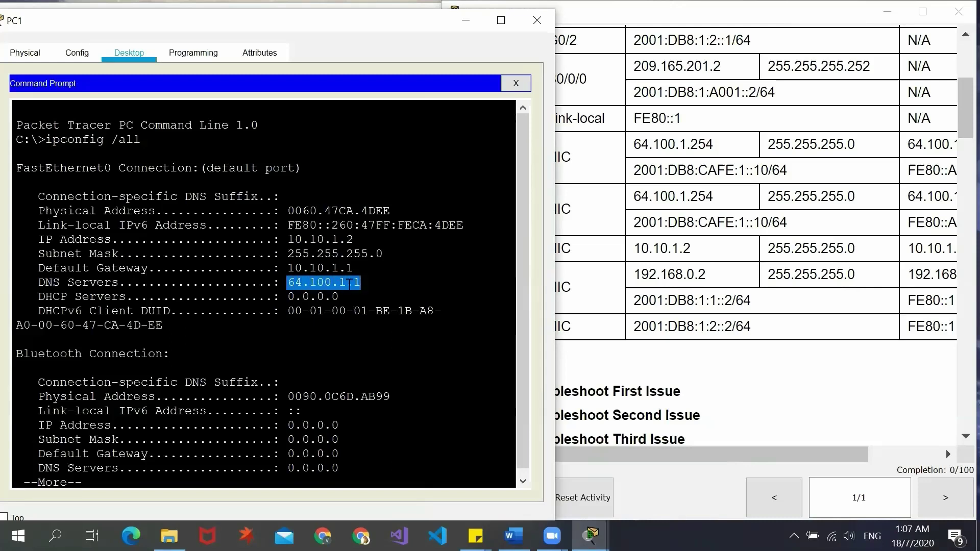
pyautogui.click(673, 238)
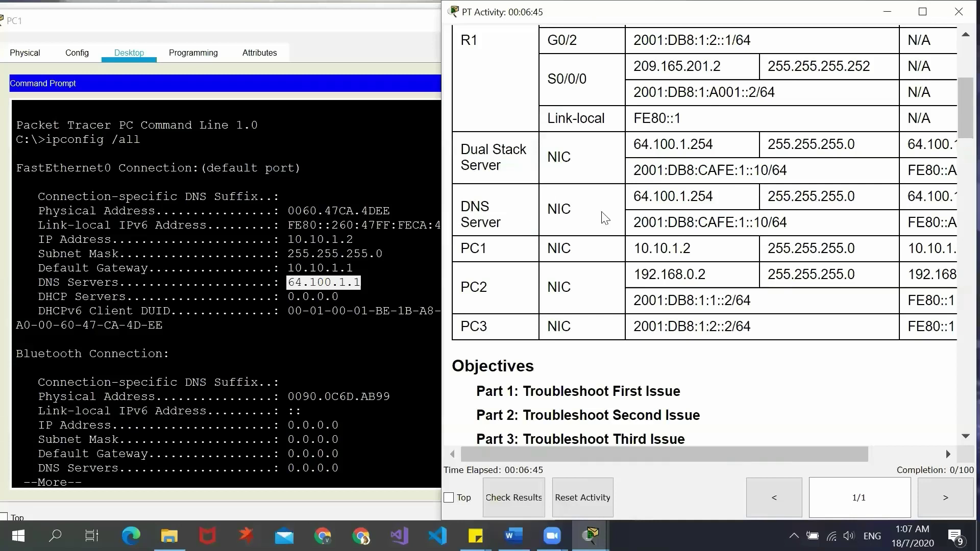
pyautogui.moveTo(636, 198); pyautogui.dragTo(721, 202)
pyautogui.click(677, 198)
# Step: Close PC1's Command Prompt and set the DNS server to 64.100.1.254 in its IP Configuration
pyautogui.click(319, 37)
pyautogui.click(516, 84)
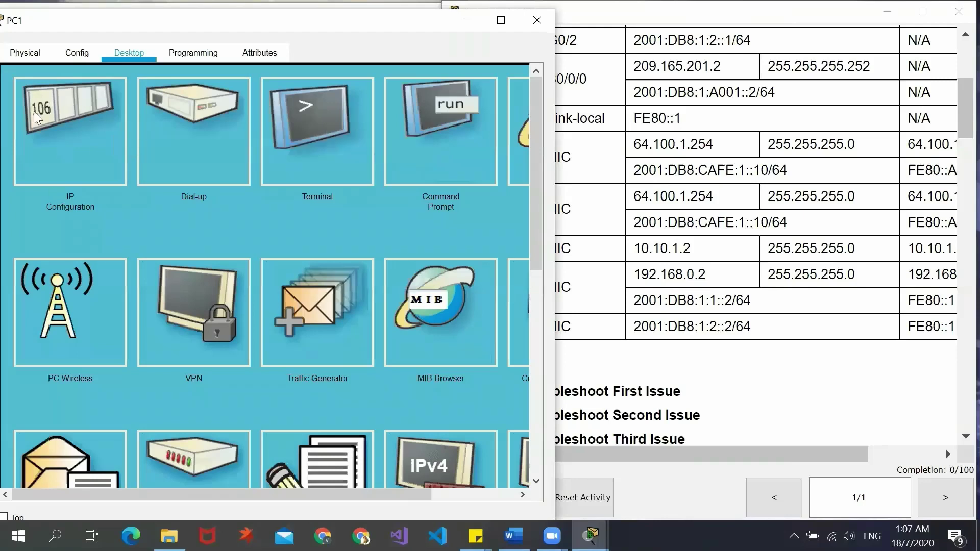
pyautogui.click(56, 138)
pyautogui.click(222, 232)
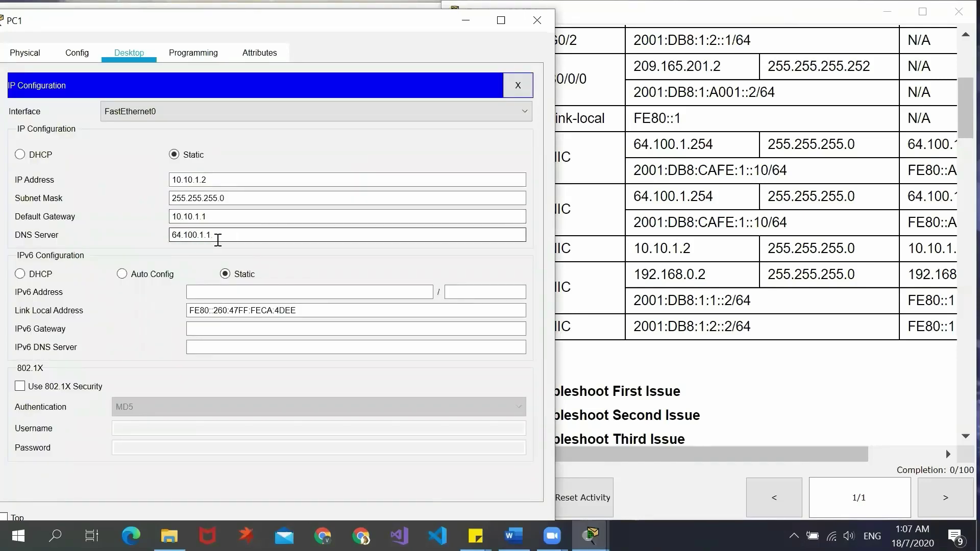
pyautogui.click(664, 238)
pyautogui.moveTo(712, 196); pyautogui.dragTo(663, 203)
pyautogui.click(674, 215)
pyautogui.click(260, 229)
pyautogui.click(259, 229)
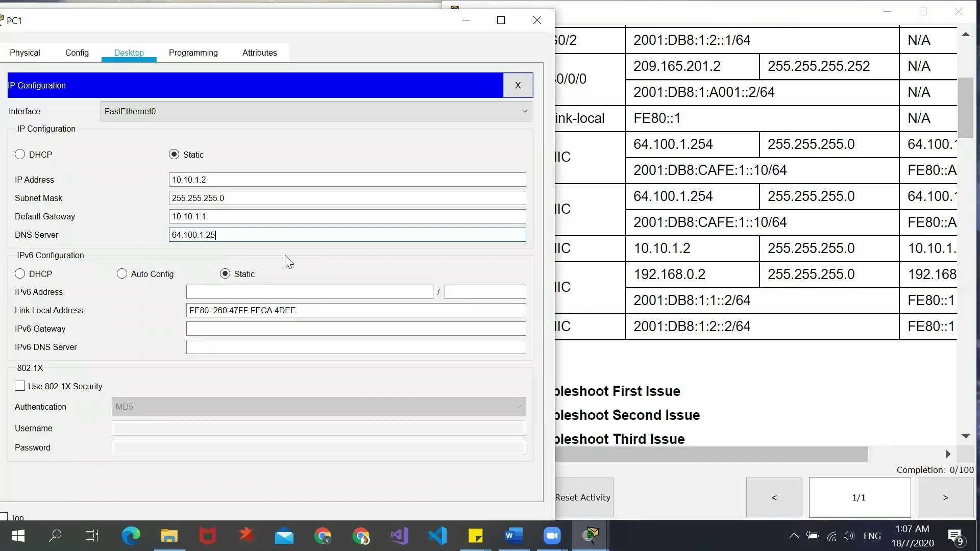
pyautogui.click(251, 180)
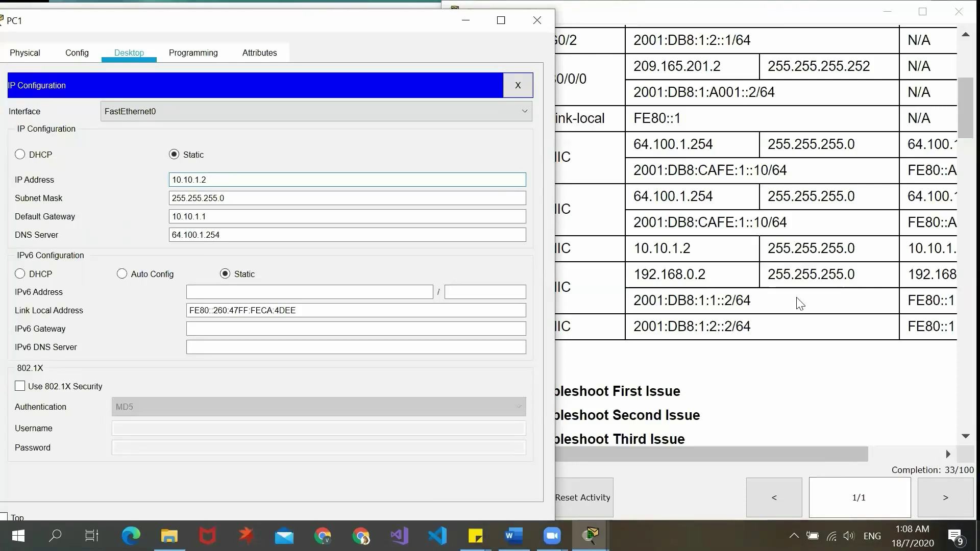
# Step: Close the IP Configuration and load dualstackserver.pka in PC1's Web Browser to test access
pyautogui.click(516, 83)
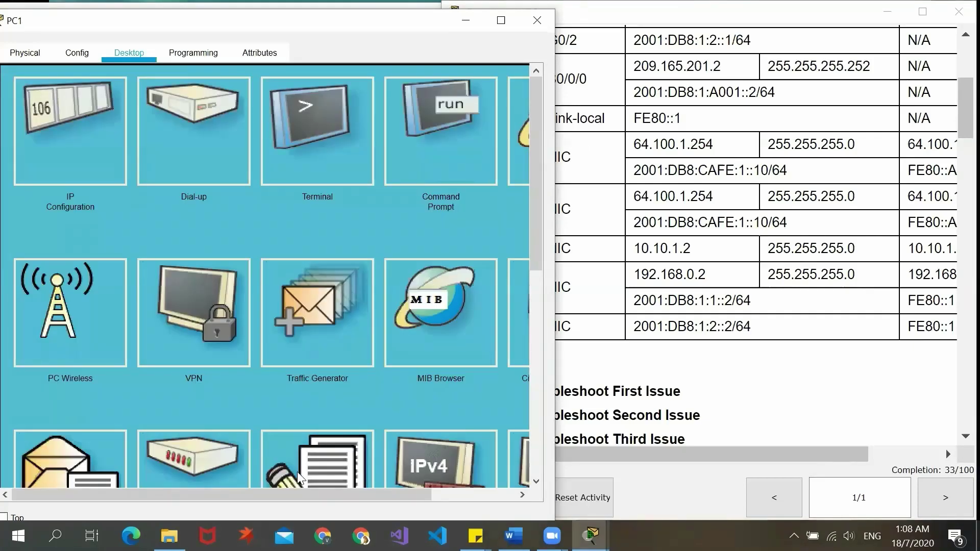
pyautogui.moveTo(301, 494); pyautogui.dragTo(471, 493)
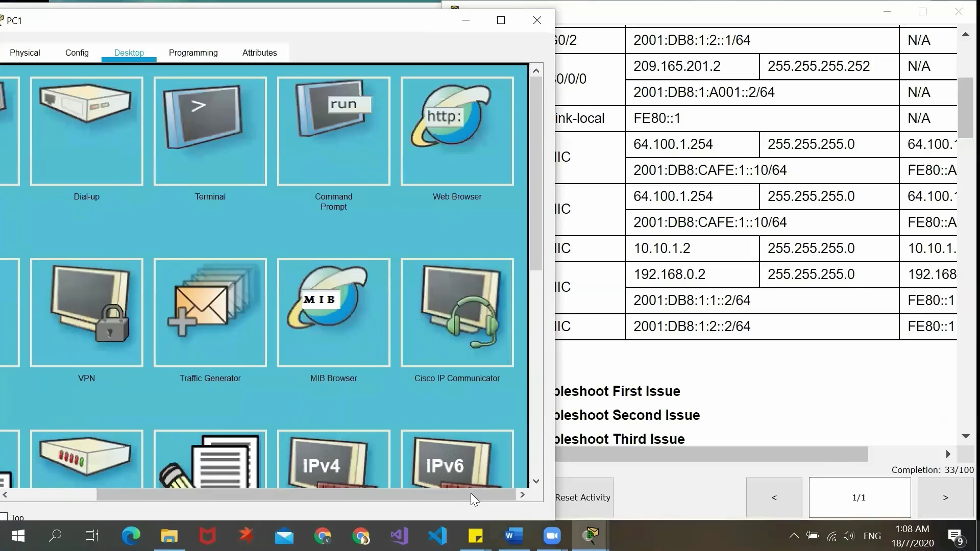
pyautogui.click(443, 144)
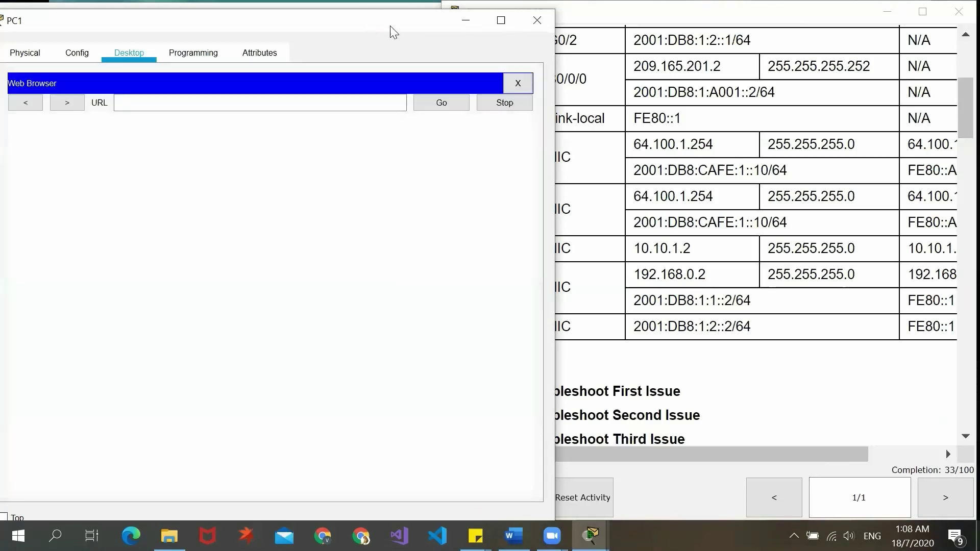
pyautogui.moveTo(393, 32); pyautogui.dragTo(673, 27)
pyautogui.click(485, 98)
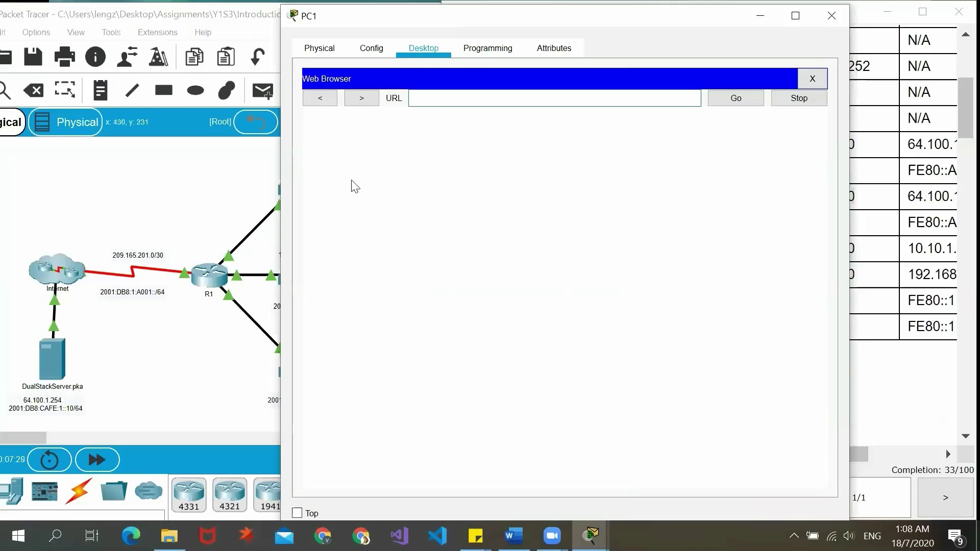
pyautogui.write('dualstackserver.pka')
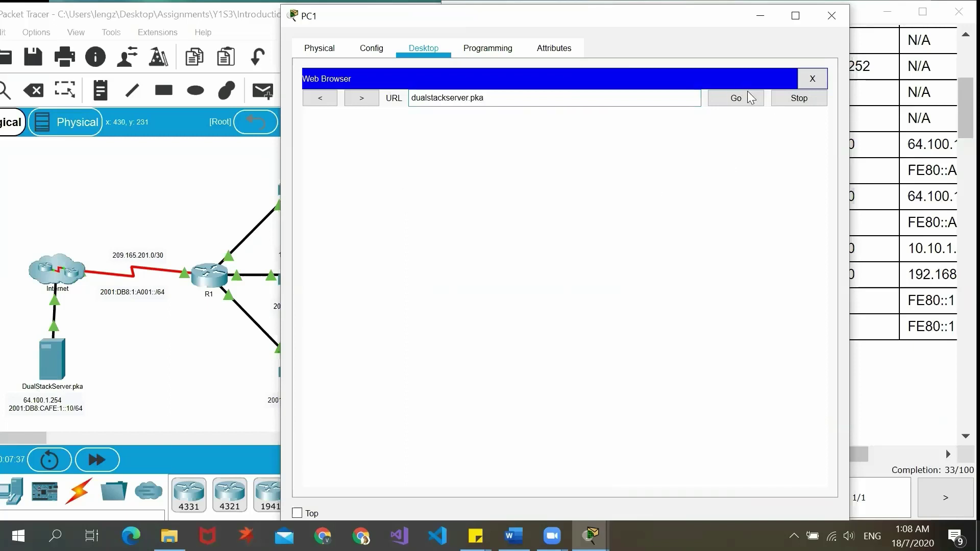
pyautogui.click(749, 98)
pyautogui.moveTo(671, 19); pyautogui.dragTo(585, 21)
pyautogui.click(638, 98)
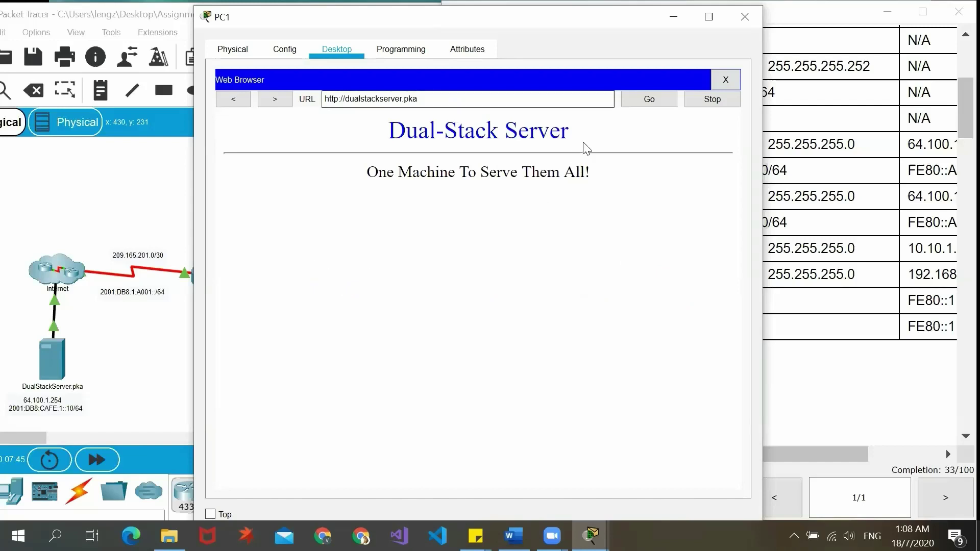
# Step: Move PC1's window out of the way and read the Part 2 help desk ticket for PC2
pyautogui.moveTo(715, 29); pyautogui.dragTo(864, 36)
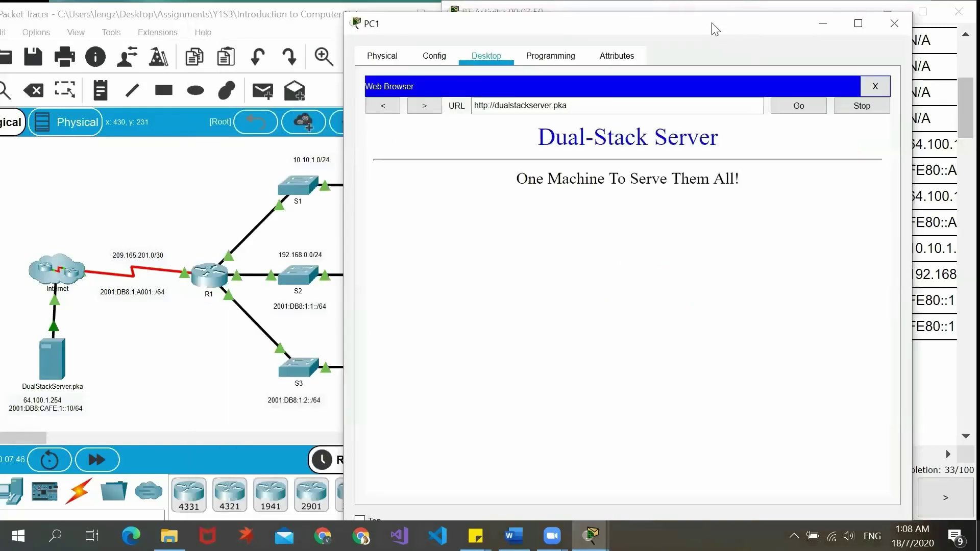
pyautogui.moveTo(711, 23); pyautogui.dragTo(707, 10)
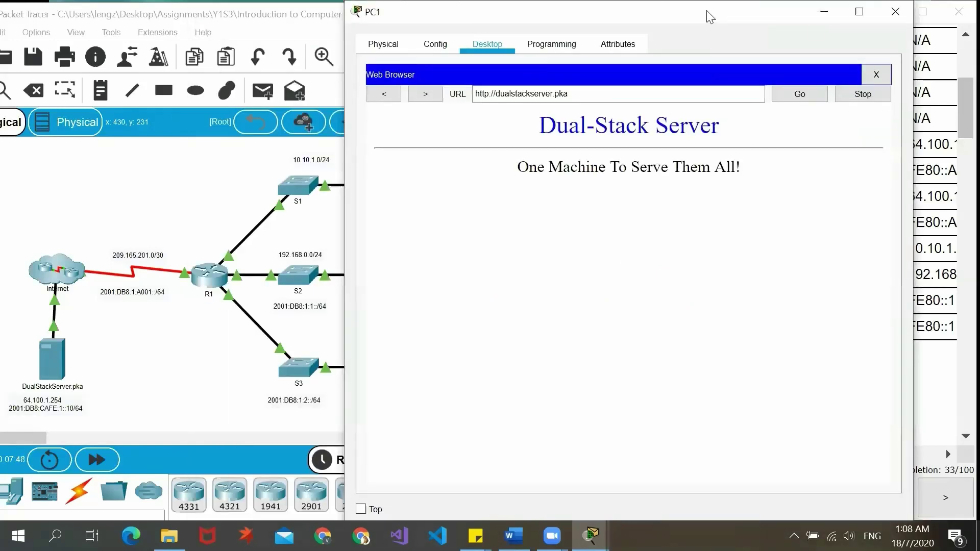
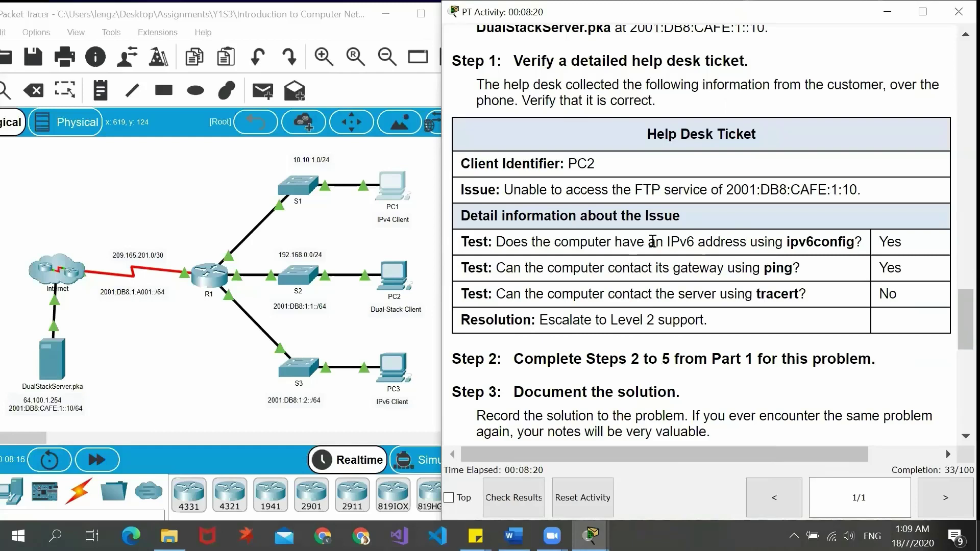
pyautogui.scroll(-1, 681, 240)
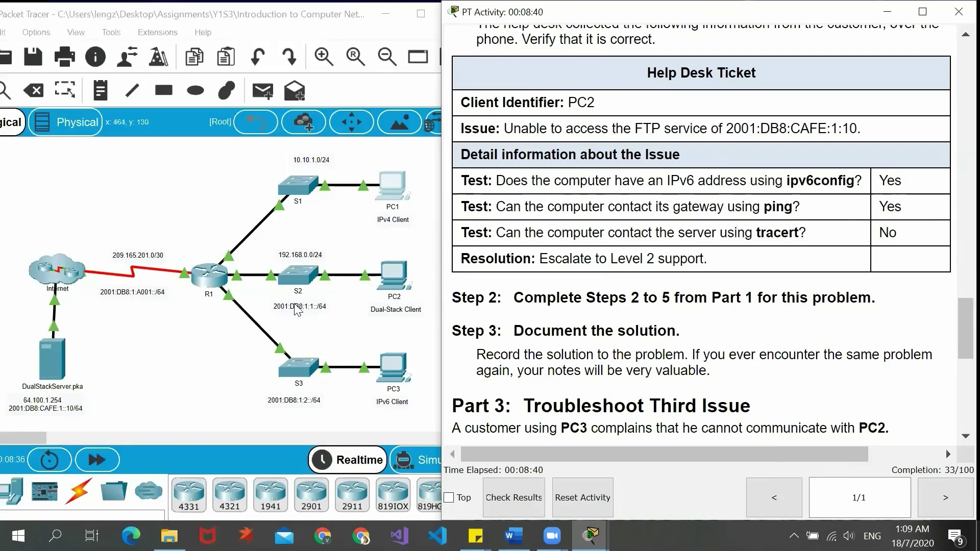
# Step: Run ipconfig /all in PC2's Command Prompt to display its full IP configuration
pyautogui.click(398, 278)
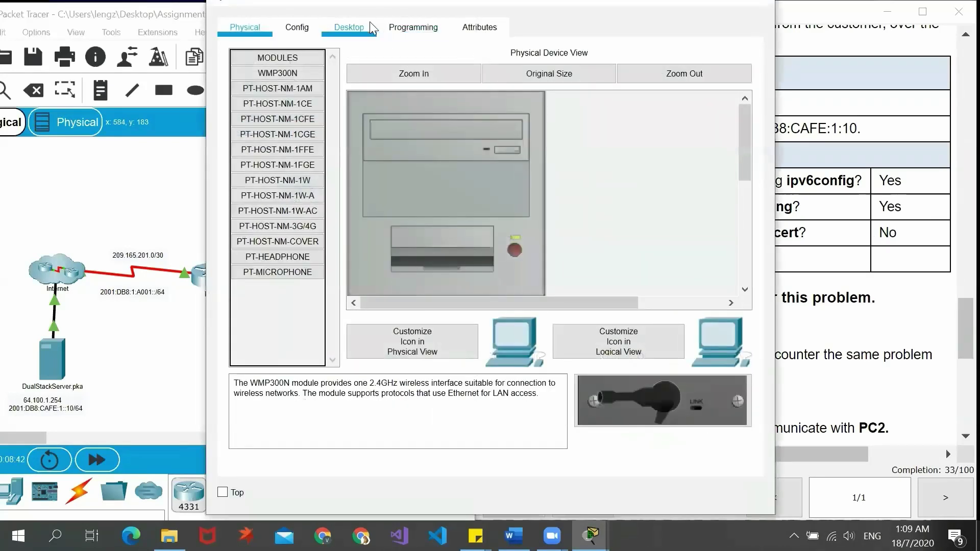
pyautogui.click(369, 22)
pyautogui.doubleClick(436, 4)
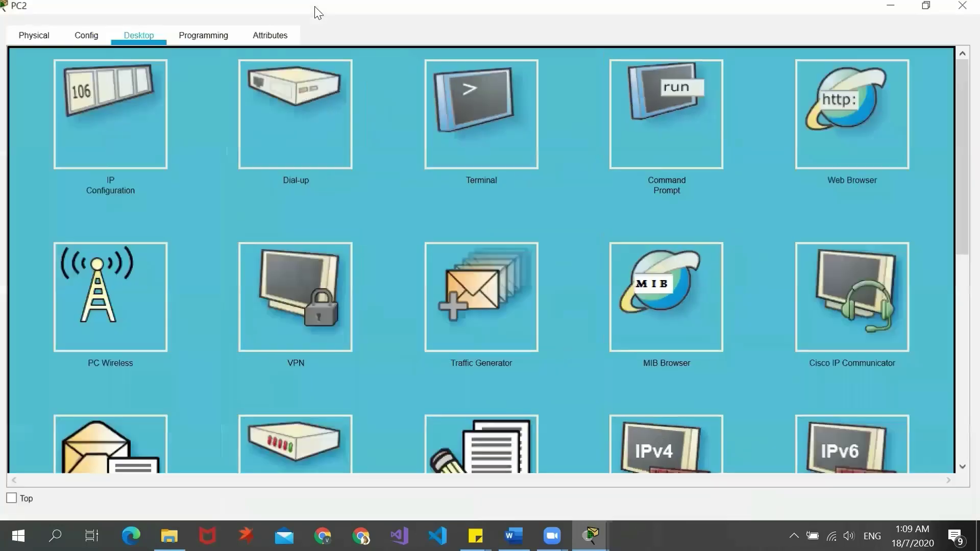
pyautogui.click(925, 8)
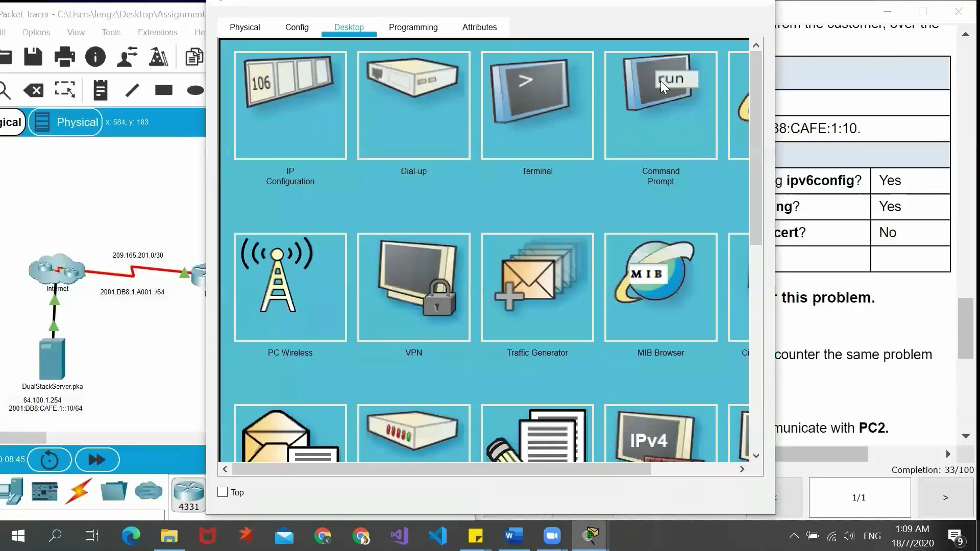
pyautogui.click(680, 100)
pyautogui.moveTo(625, 2); pyautogui.dragTo(528, 19)
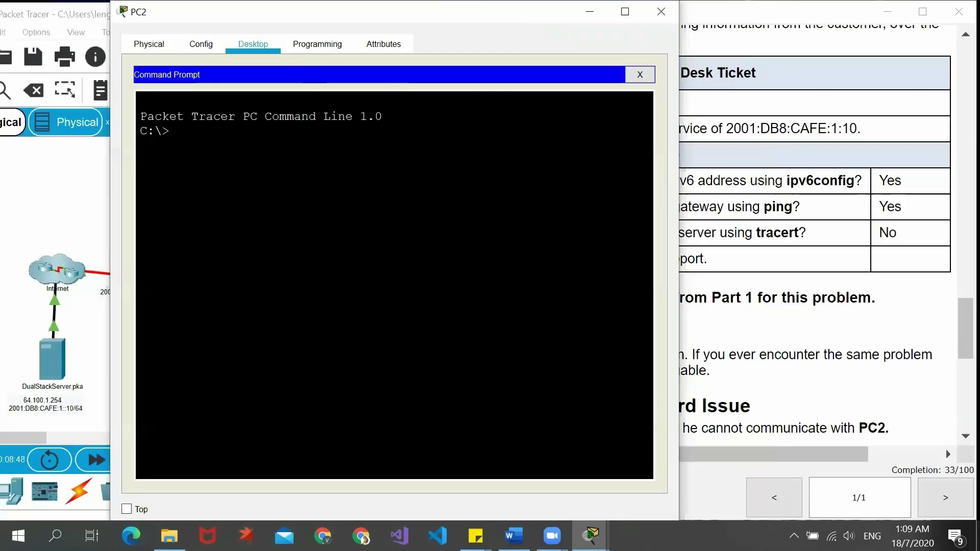
pyautogui.write('ipco')
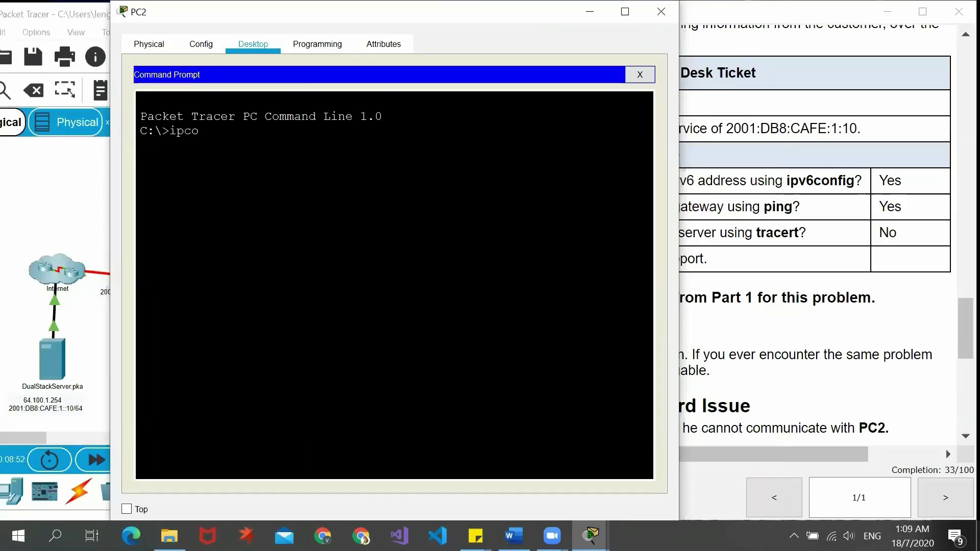
pyautogui.write('nfig /all')
pyautogui.press('Return')
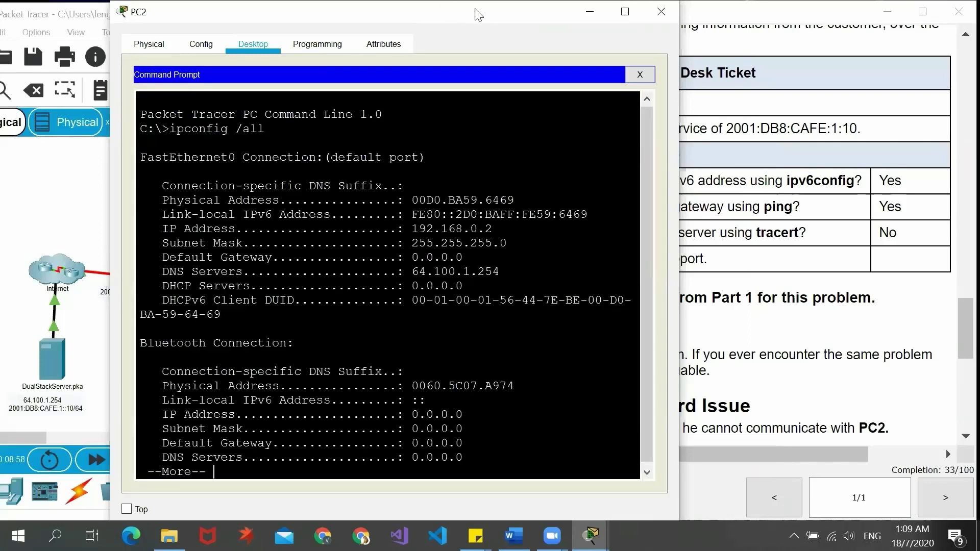
# Step: Place PC2's window beside the addressing table and compare PC2's IPv4 address with its table entry
pyautogui.moveTo(459, 13); pyautogui.dragTo(324, 13)
pyautogui.click(743, 210)
pyautogui.scroll(20, 743, 210)
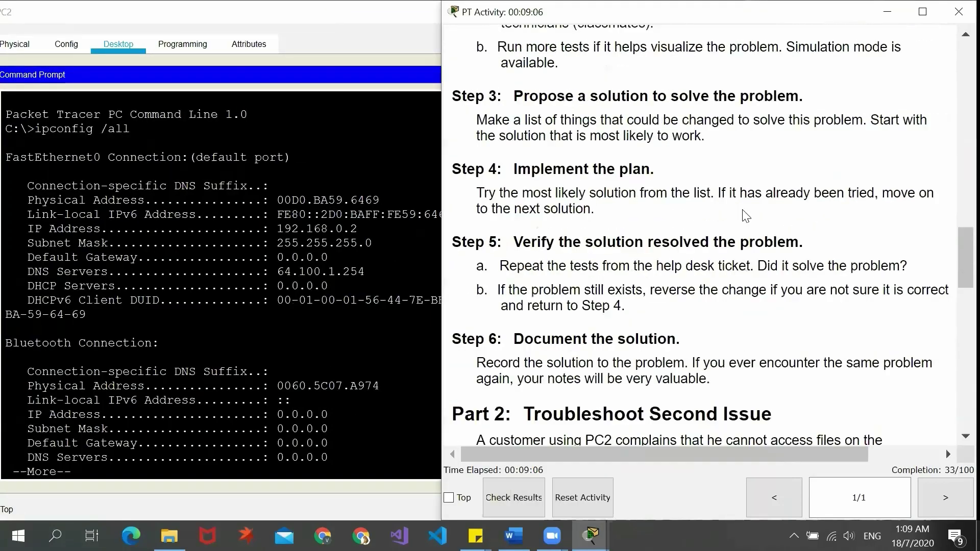
pyautogui.scroll(1, 743, 210)
pyautogui.scroll(-3, 737, 224)
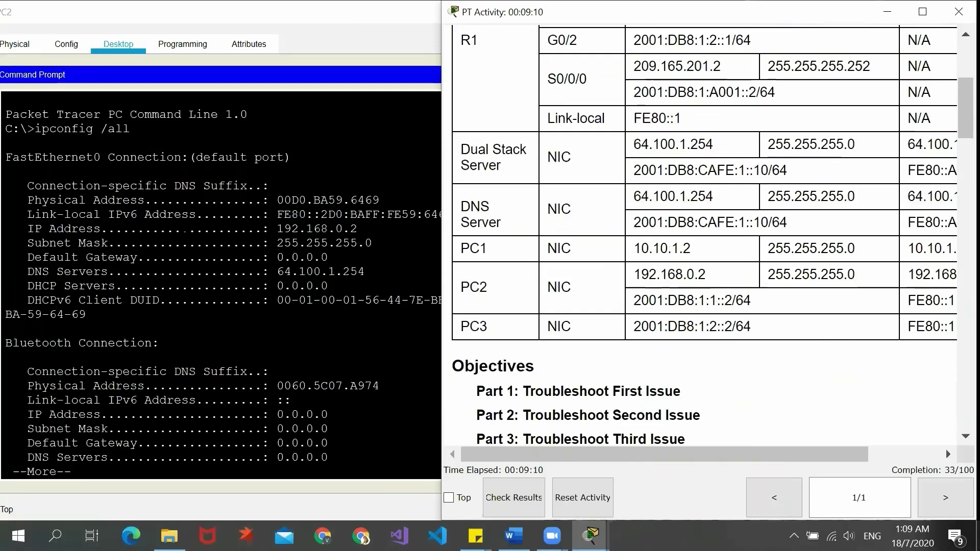
pyautogui.moveTo(27, 229); pyautogui.dragTo(359, 229)
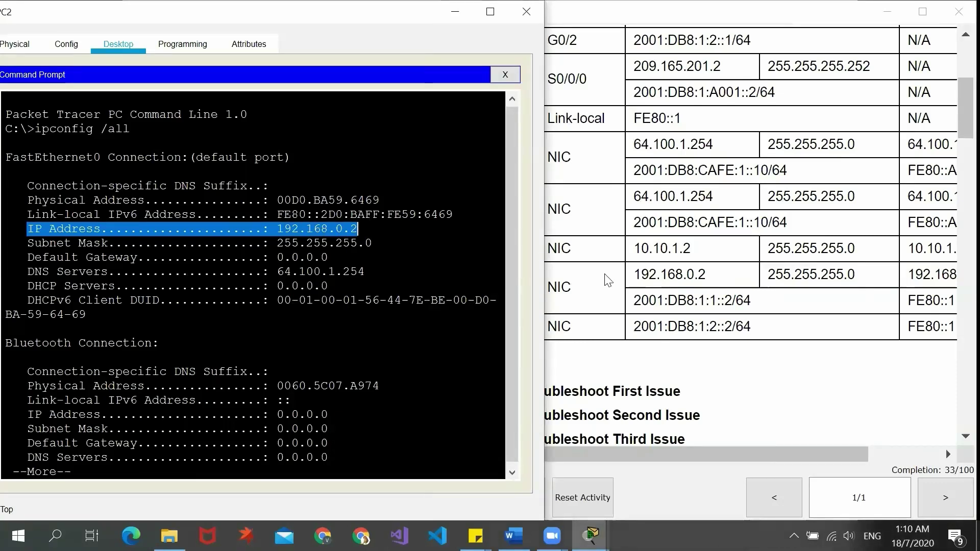
pyautogui.click(642, 275)
pyautogui.doubleClick(685, 274)
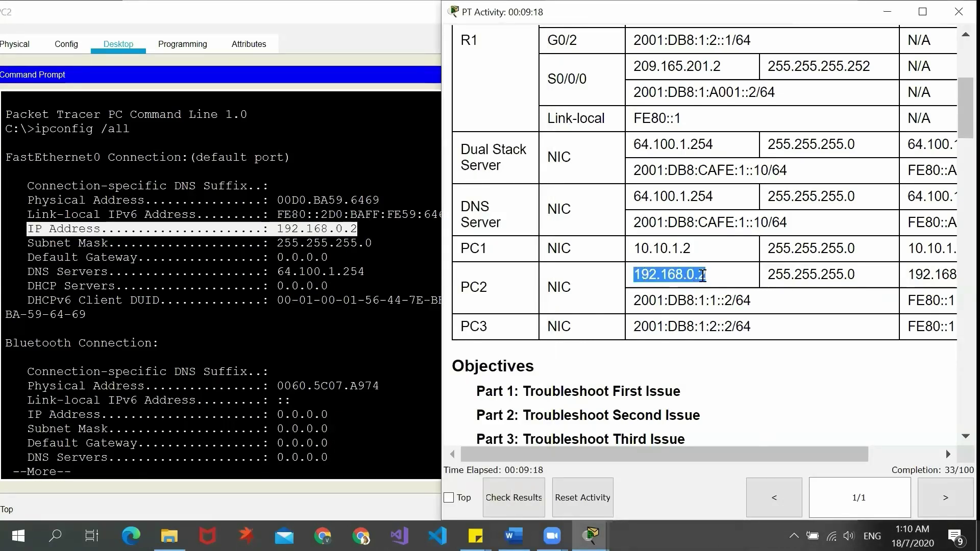
# Step: Compare PC2's subnet mask and default gateway in the ipconfig output with its entries in the addressing table
pyautogui.click(702, 275)
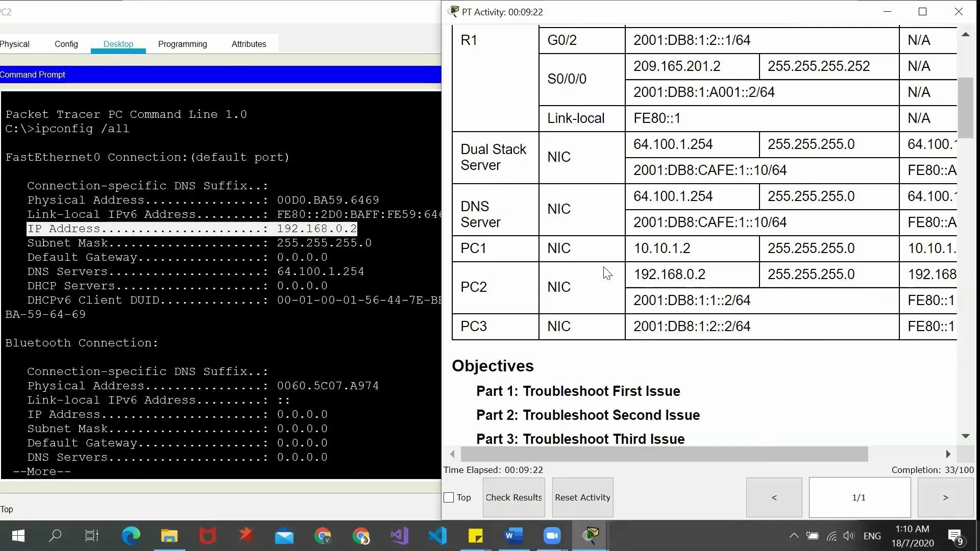
pyautogui.doubleClick(776, 274)
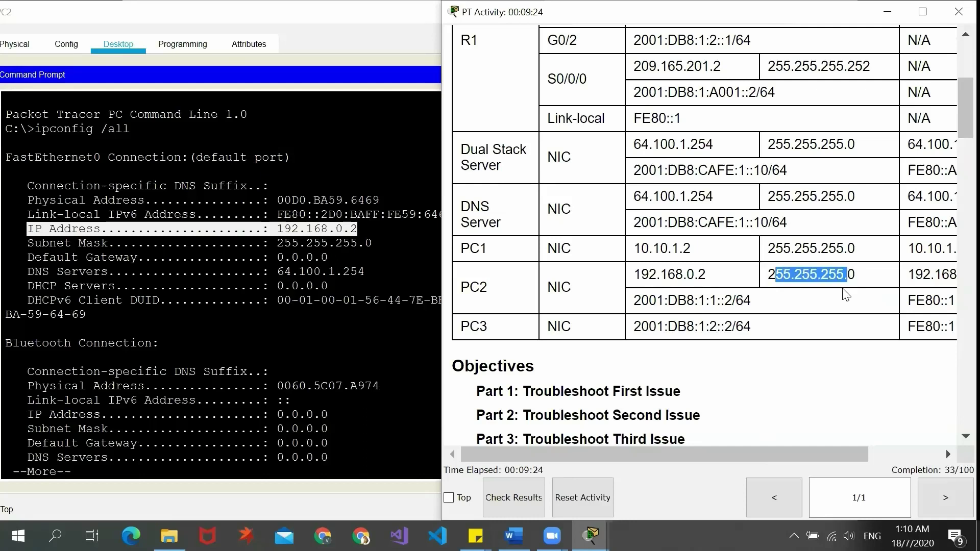
pyautogui.moveTo(27, 257); pyautogui.dragTo(328, 258)
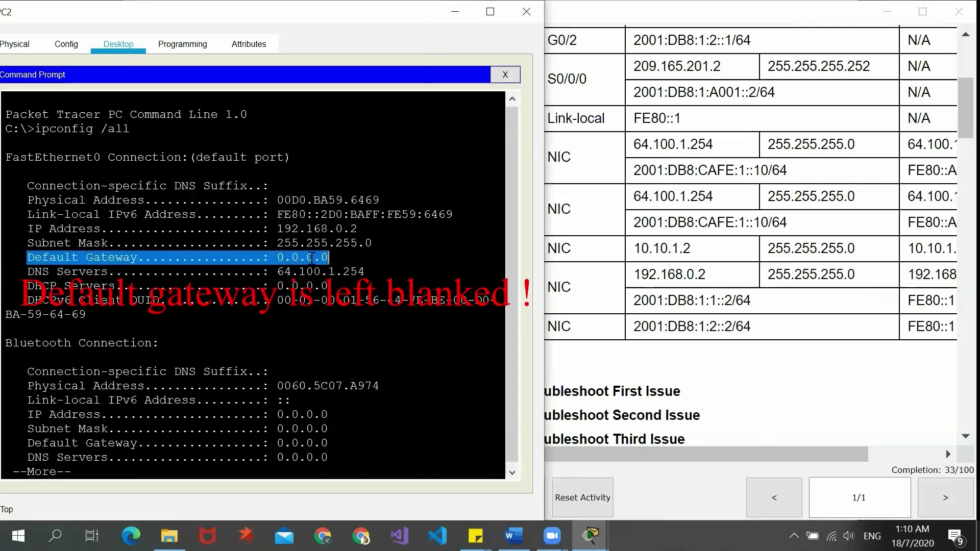
pyautogui.click(717, 258)
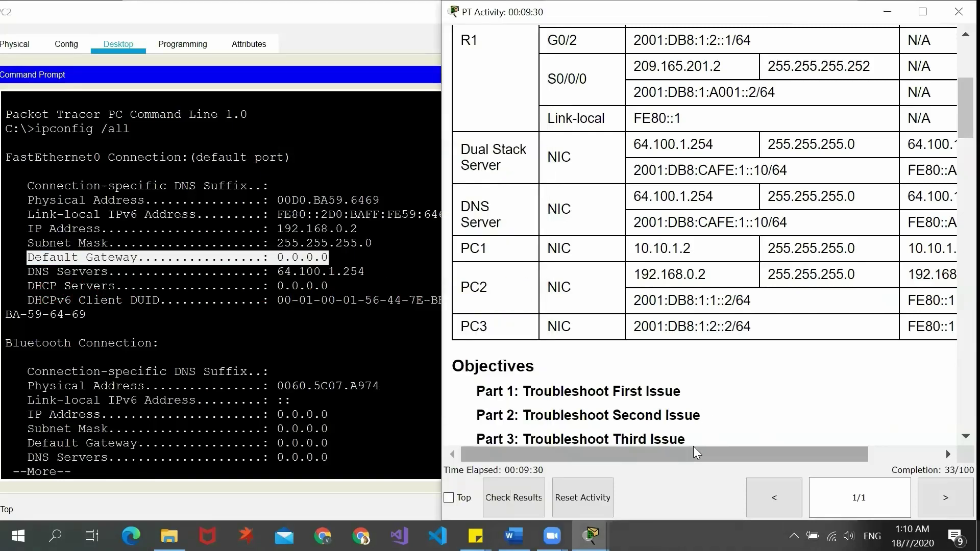
pyautogui.moveTo(693, 447); pyautogui.dragTo(892, 306)
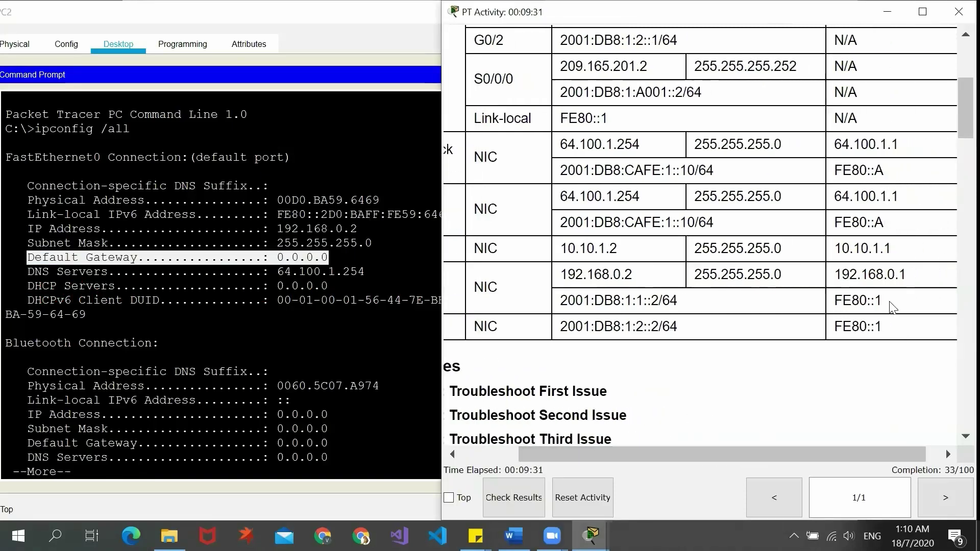
pyautogui.doubleClick(886, 274)
pyautogui.click(839, 276)
pyautogui.doubleClick(840, 275)
pyautogui.click(748, 280)
# Step: Set PC2's IPv4 default gateway to 192.168.0.1 in its IP Configuration and close PC2's window
pyautogui.click(317, 40)
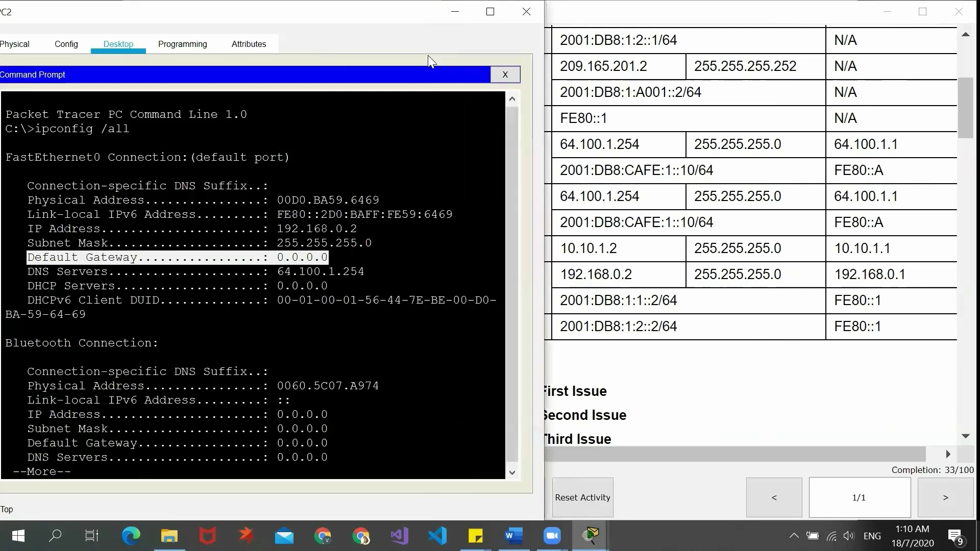
pyautogui.click(508, 74)
pyautogui.click(53, 121)
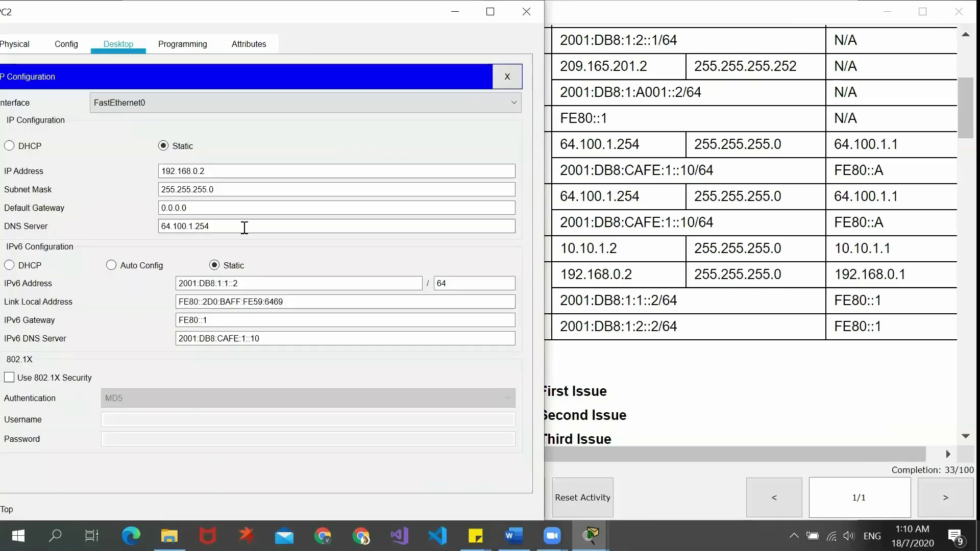
pyautogui.click(215, 213)
pyautogui.doubleClick(173, 210)
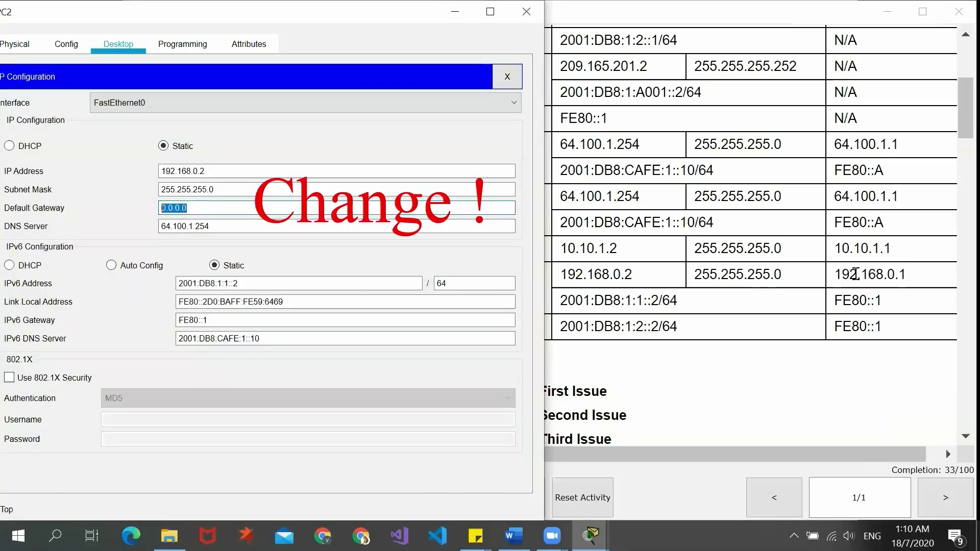
pyautogui.write('192.168.')
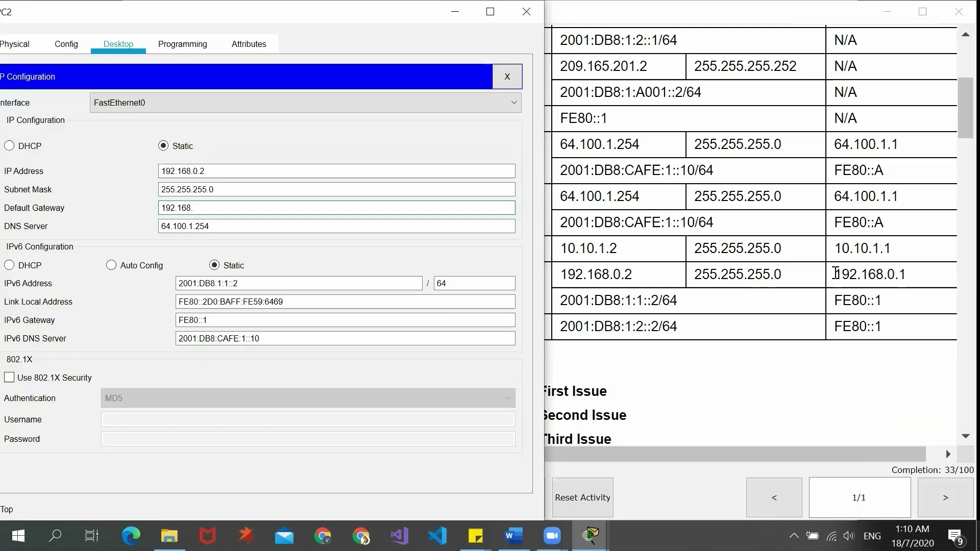
pyautogui.write('0.1')
pyautogui.click(728, 224)
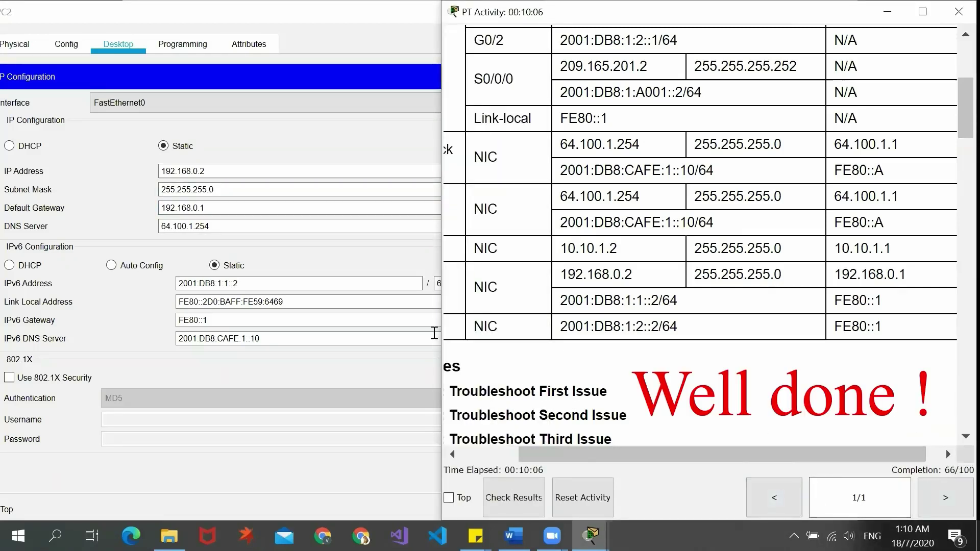
pyautogui.click(318, 132)
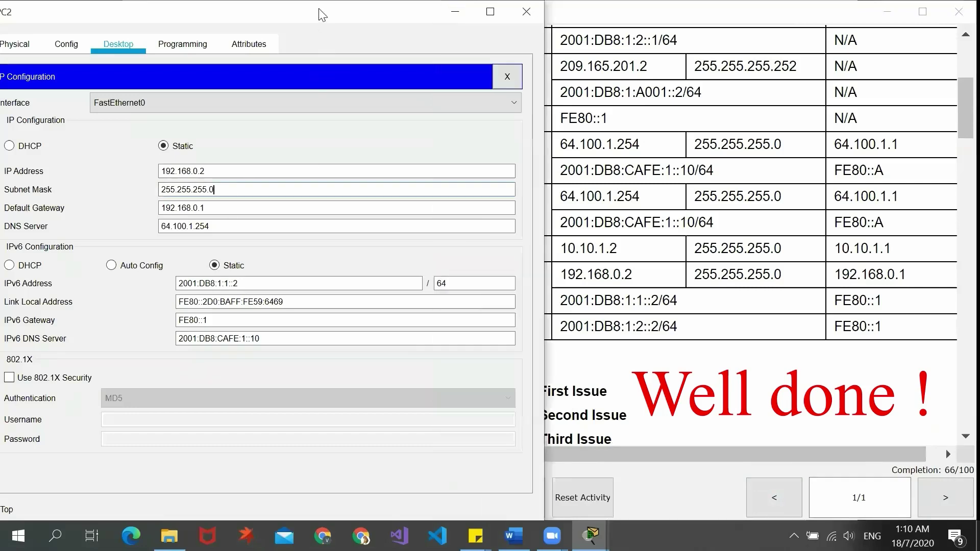
pyautogui.click(525, 11)
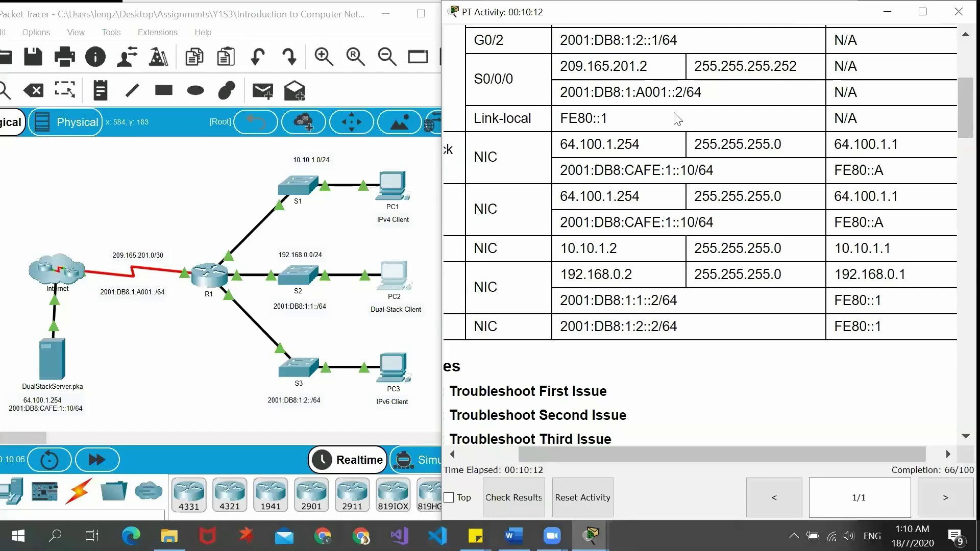
# Step: Read the Part 3 help desk ticket for PC3, focusing on the IPv4 gateway ping and IPv4 client tracert tests
pyautogui.scroll(-5, 673, 134)
pyautogui.scroll(-1, 672, 134)
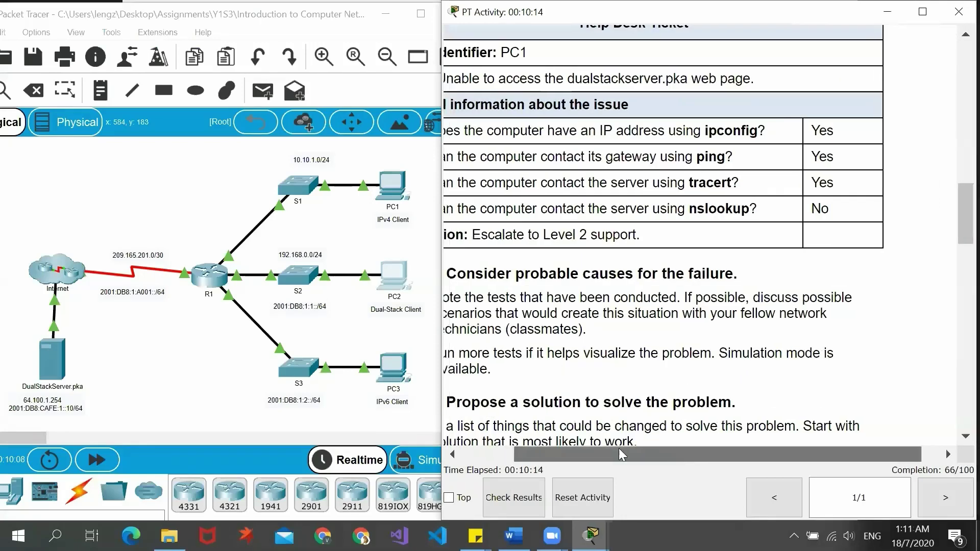
pyautogui.moveTo(676, 453); pyautogui.dragTo(618, 453)
pyautogui.scroll(-15, 628, 279)
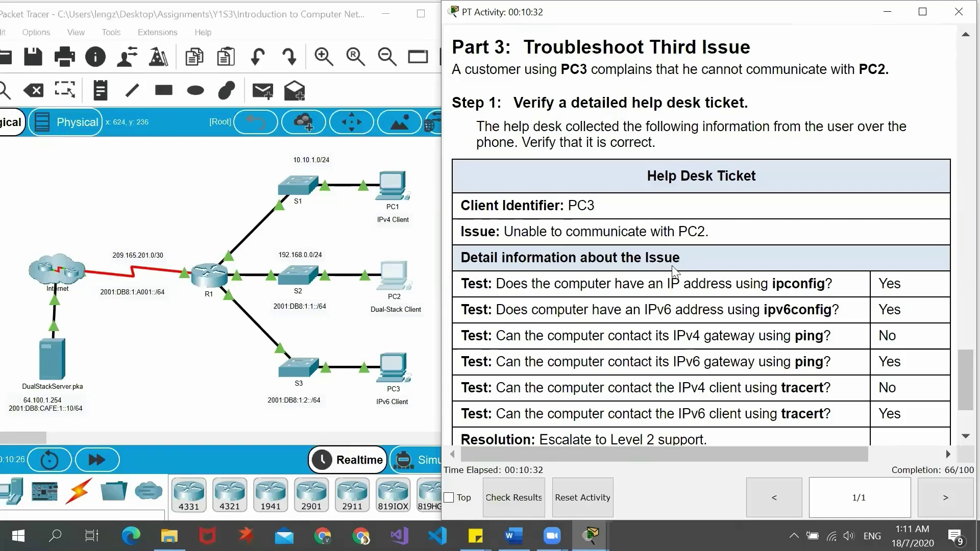
pyautogui.scroll(-3, 674, 273)
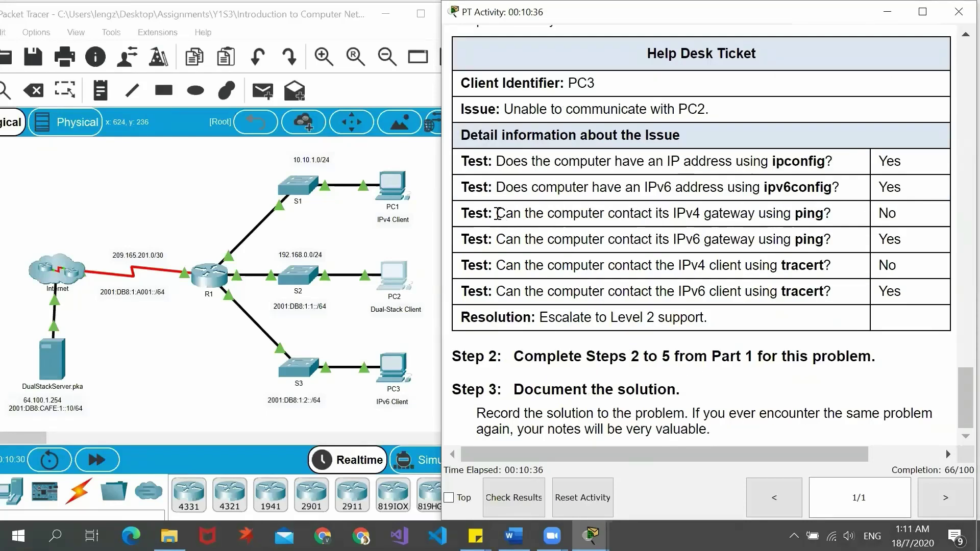
pyautogui.moveTo(496, 213); pyautogui.dragTo(868, 214)
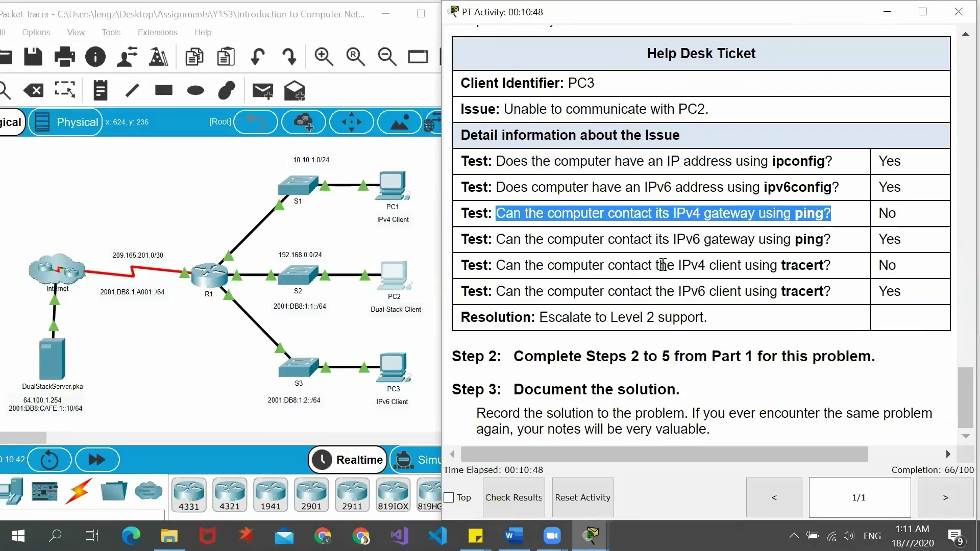
pyautogui.moveTo(681, 266); pyautogui.dragTo(843, 273)
pyautogui.click(843, 273)
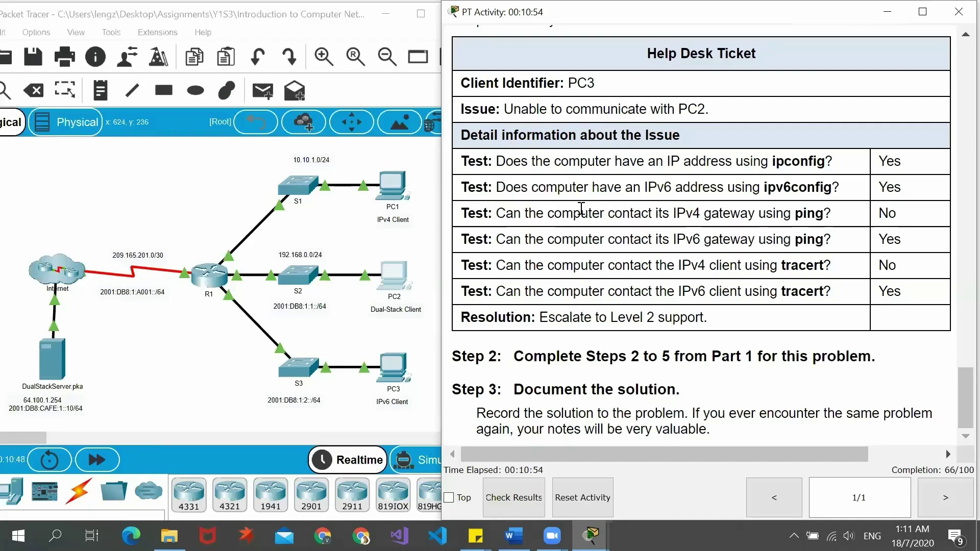
pyautogui.moveTo(549, 213); pyautogui.dragTo(746, 215)
pyautogui.click(713, 263)
# Step: Run ipv6config /all in PC3's Command Prompt with the window placed beside the activity instructions
pyautogui.click(395, 365)
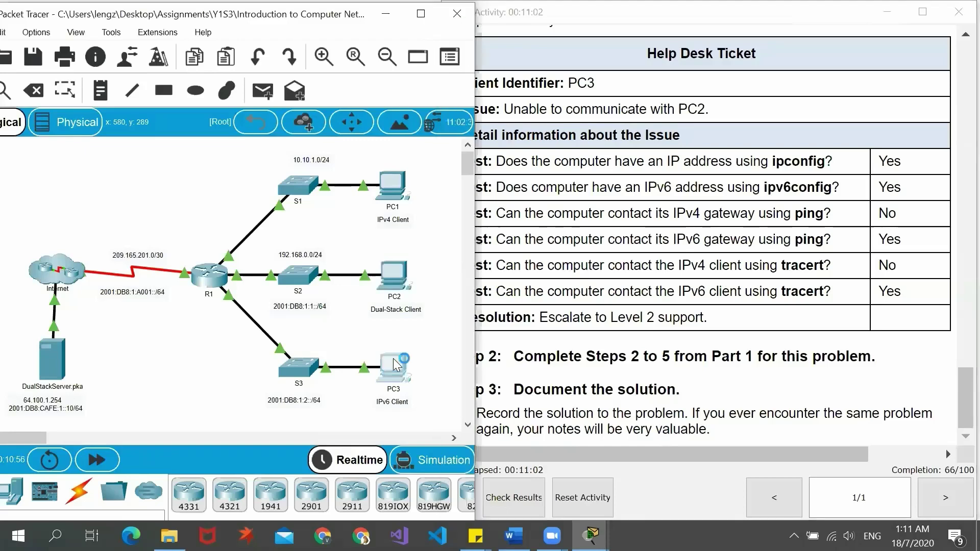
pyautogui.click(395, 365)
pyautogui.click(348, 28)
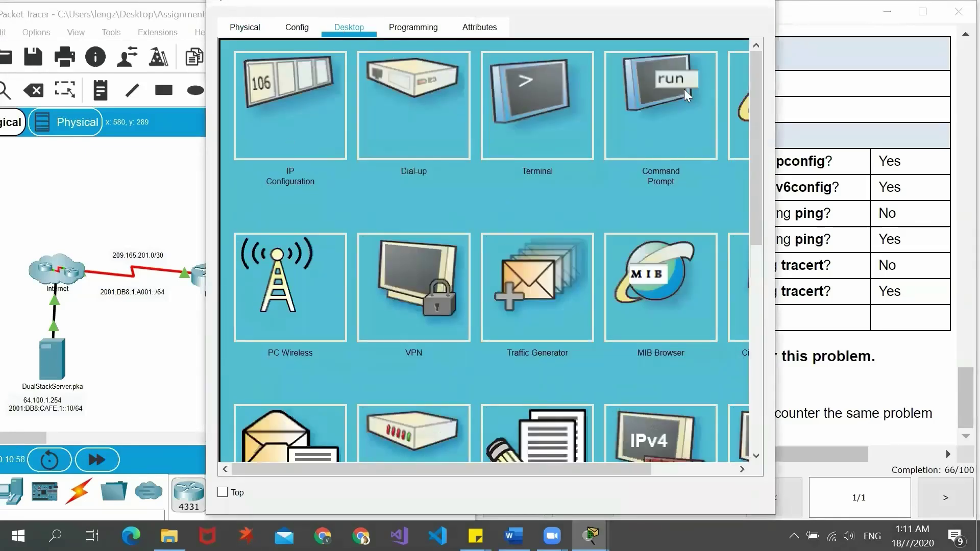
pyautogui.click(684, 89)
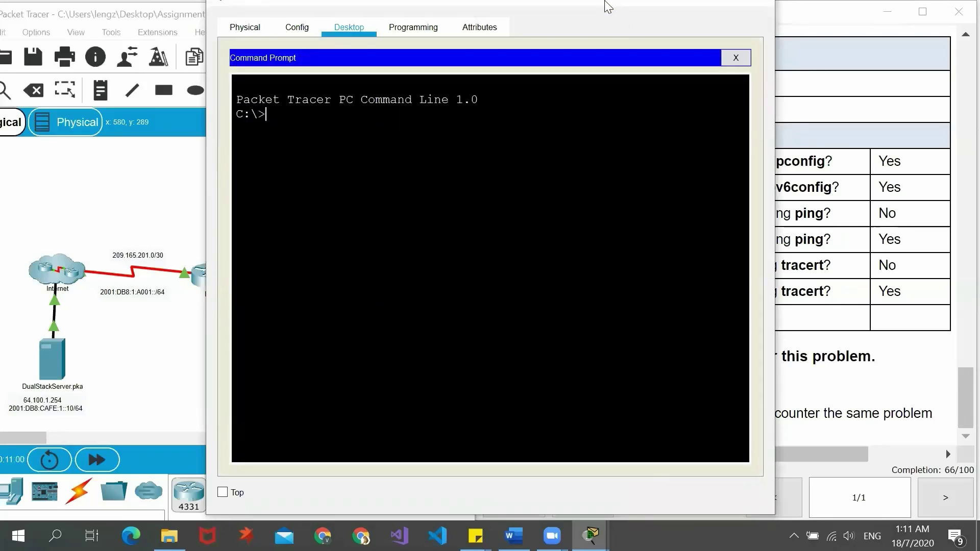
pyautogui.moveTo(607, 6); pyautogui.dragTo(841, 24)
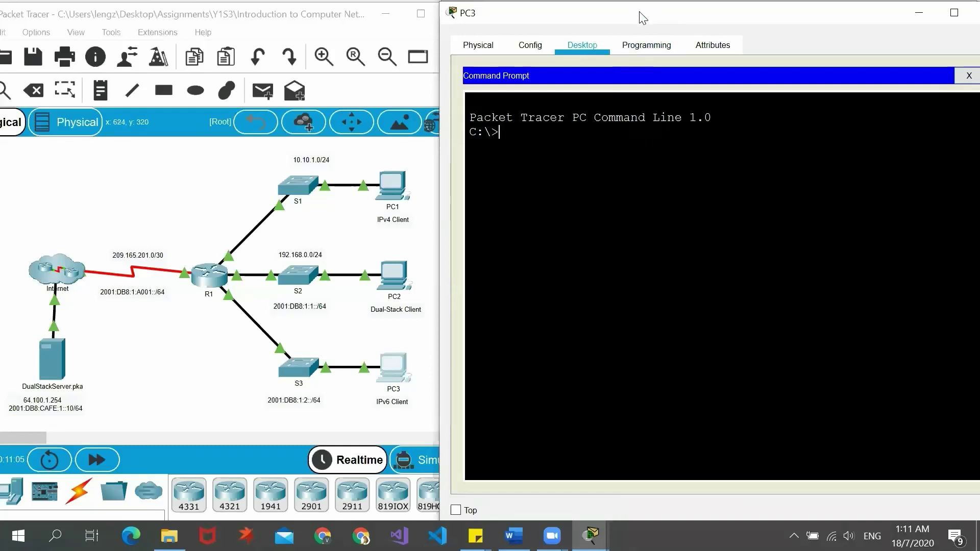
pyautogui.moveTo(642, 18); pyautogui.dragTo(225, 22)
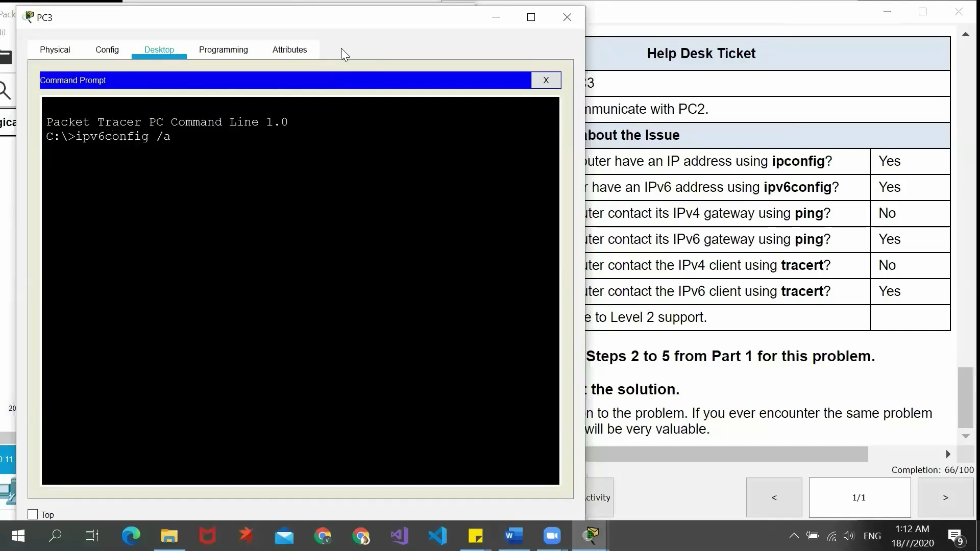
pyautogui.press('Return')
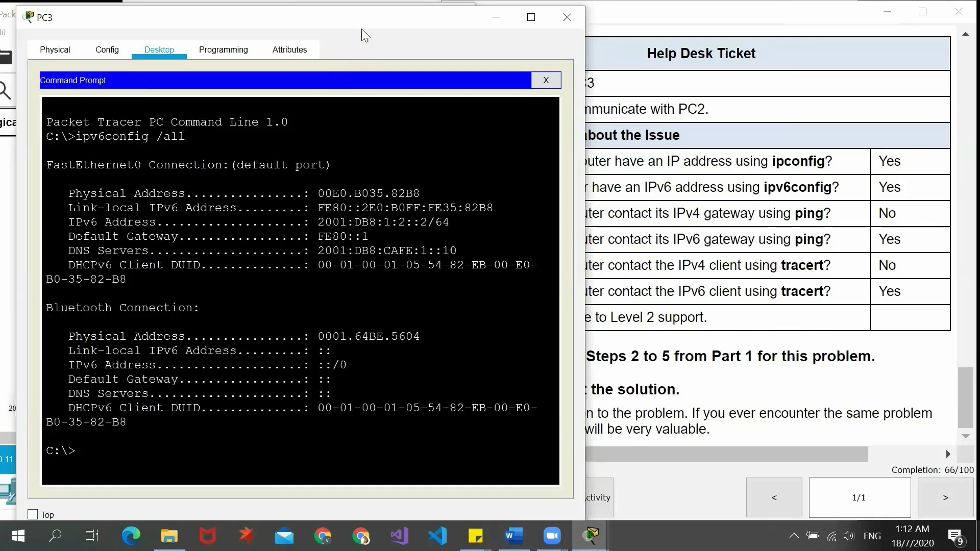
pyautogui.moveTo(365, 25); pyautogui.dragTo(330, 16)
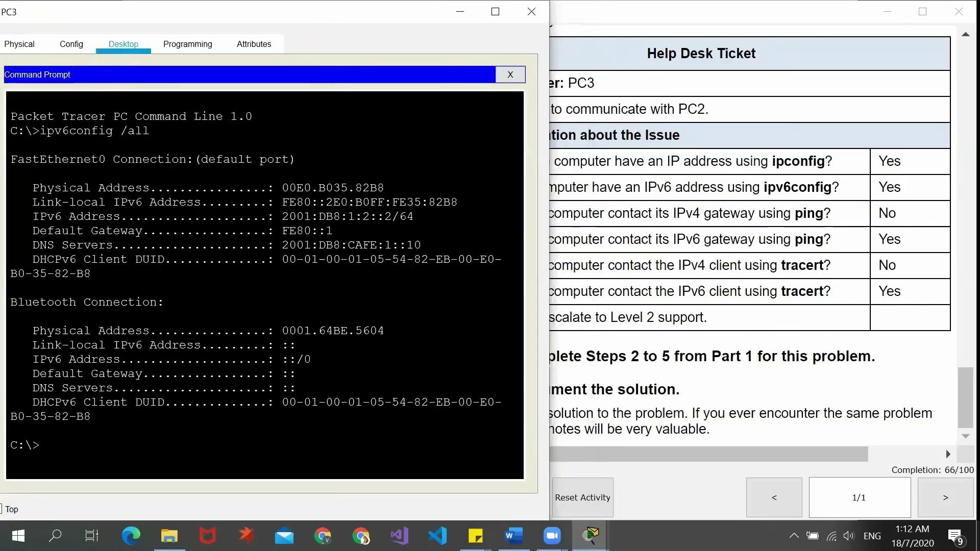
# Step: Compare PC3's IPv6 address in the command output with its entry in the addressing table
pyautogui.scroll(20, 748, 194)
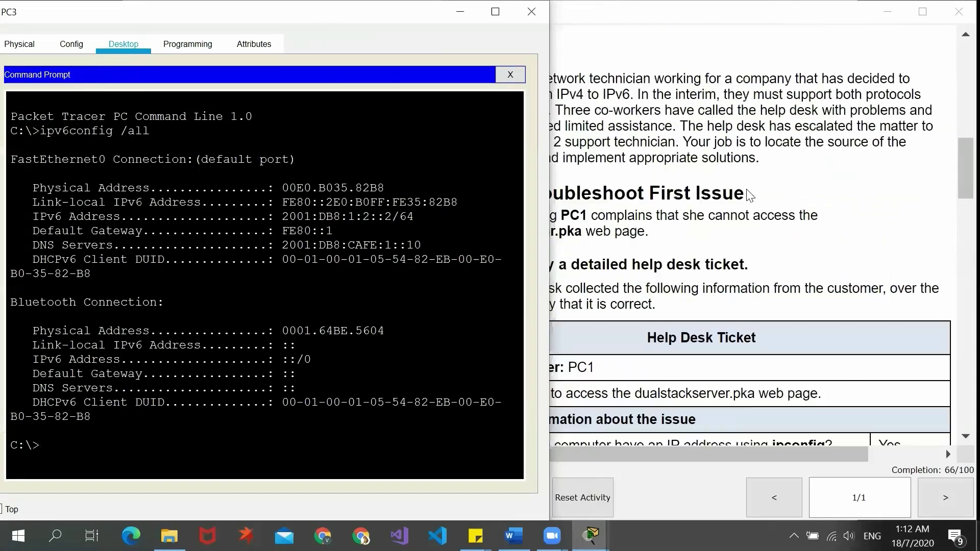
pyautogui.click(748, 195)
pyautogui.scroll(5, 748, 195)
pyautogui.scroll(-6, 685, 253)
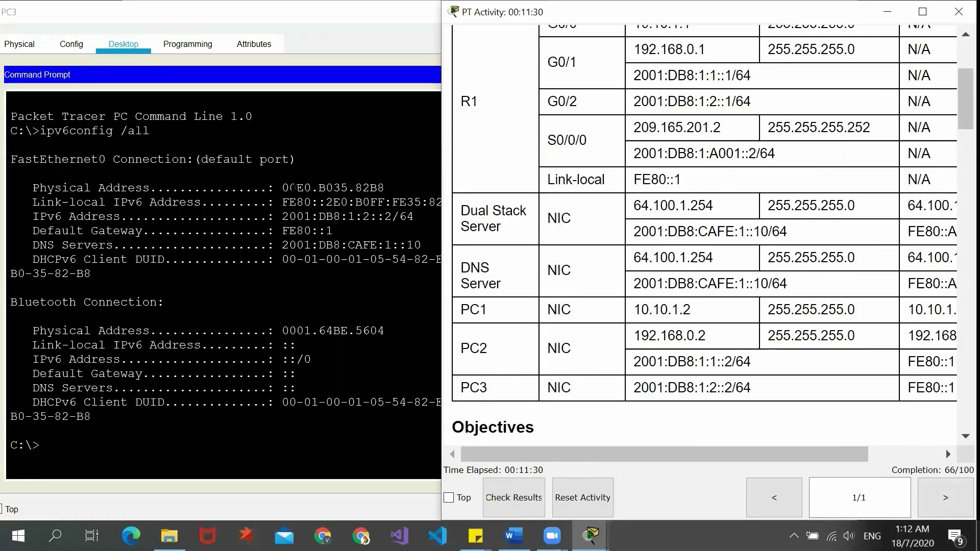
pyautogui.click(33, 217)
pyautogui.moveTo(32, 217); pyautogui.dragTo(414, 216)
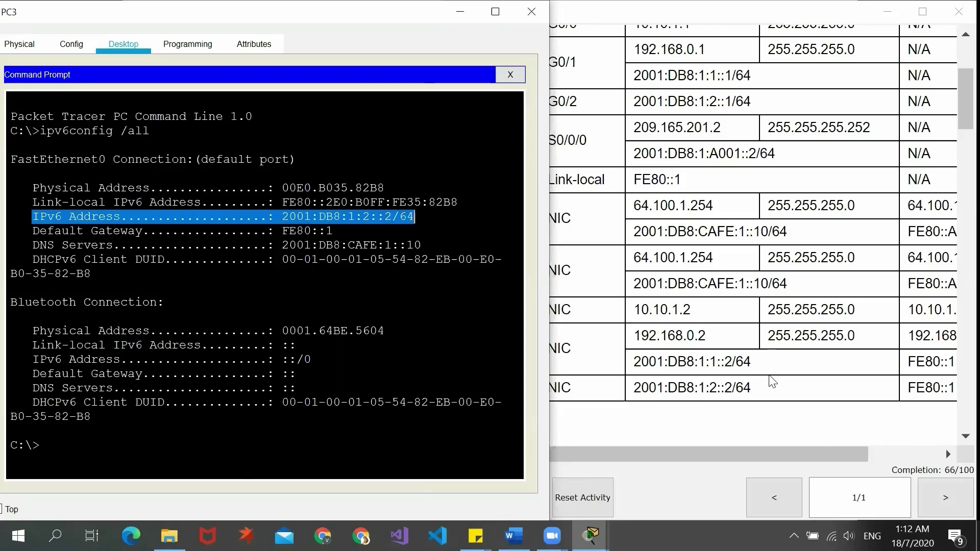
pyautogui.click(753, 395)
pyautogui.tripleClick(723, 395)
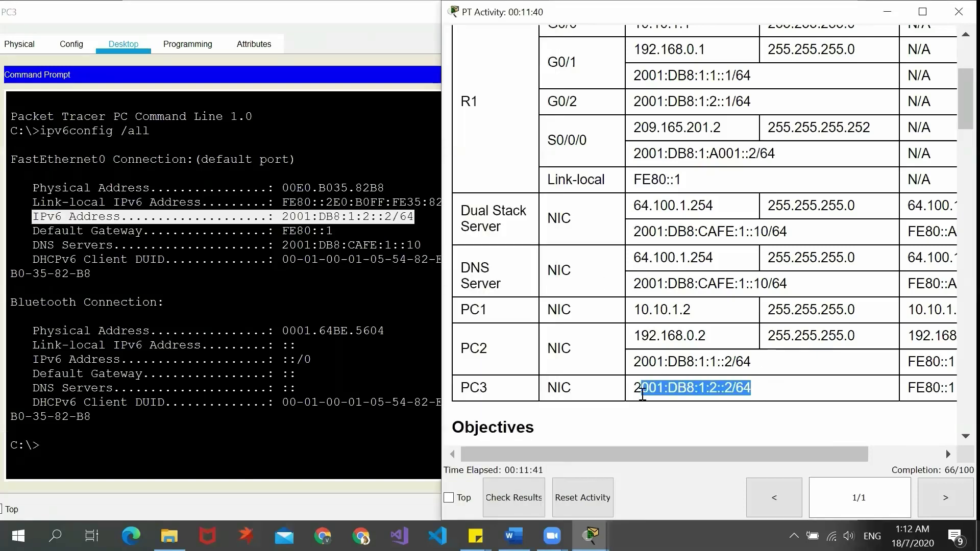
# Step: Compare PC3's IPv6 default gateway with its addressing table entry and close PC3's window
pyautogui.click(631, 439)
pyautogui.moveTo(626, 460); pyautogui.dragTo(738, 467)
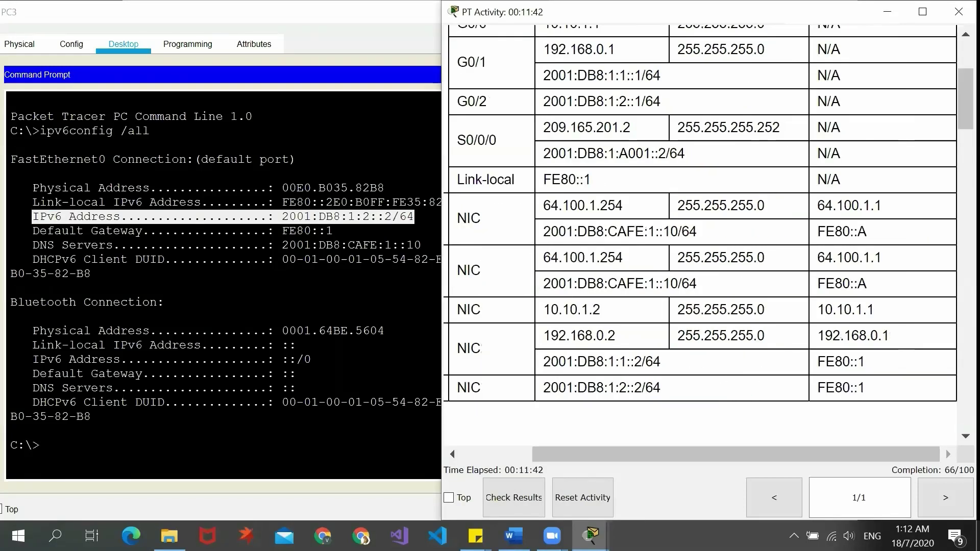
pyautogui.moveTo(38, 231); pyautogui.dragTo(330, 232)
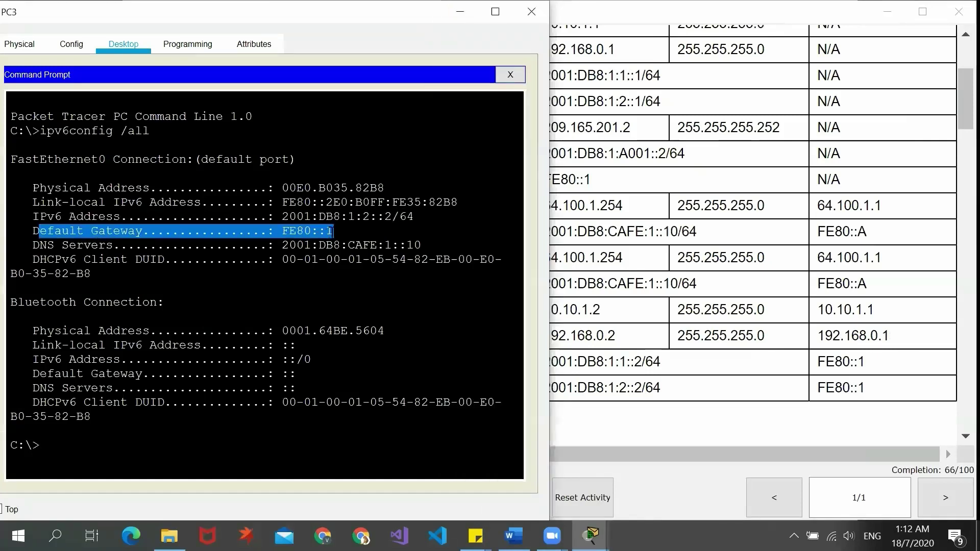
pyautogui.click(749, 367)
pyautogui.moveTo(865, 387); pyautogui.dragTo(816, 388)
pyautogui.click(664, 329)
pyautogui.click(301, 20)
pyautogui.click(524, 17)
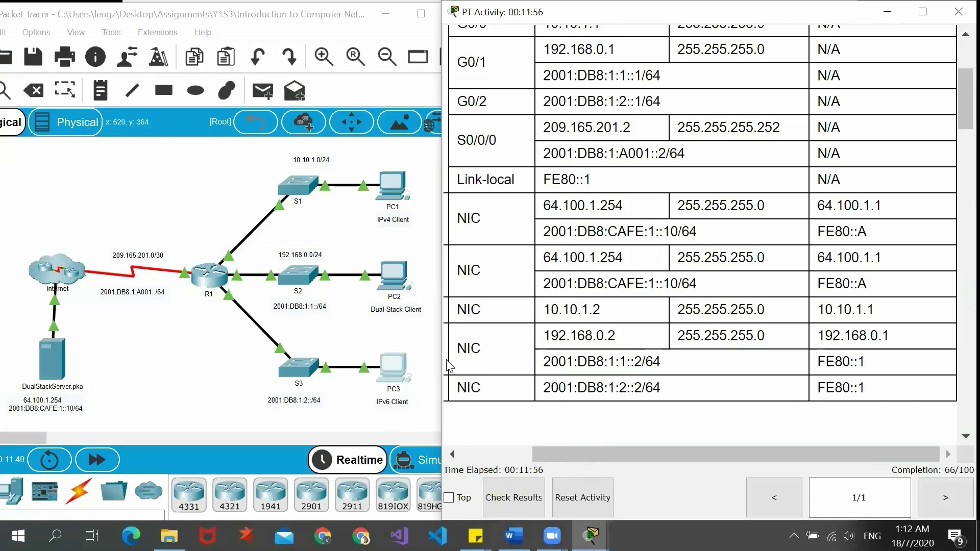
# Step: Return to the Part 3 help desk ticket and examine its IPv6 gateway ping test
pyautogui.scroll(-10, 638, 282)
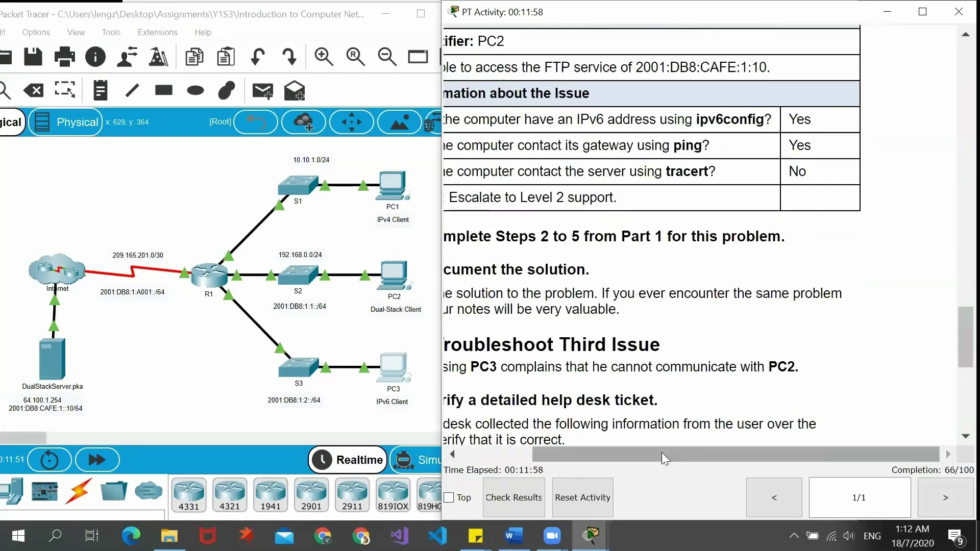
pyautogui.moveTo(661, 452); pyautogui.dragTo(569, 456)
pyautogui.scroll(-5, 606, 377)
pyautogui.scroll(-3, 682, 332)
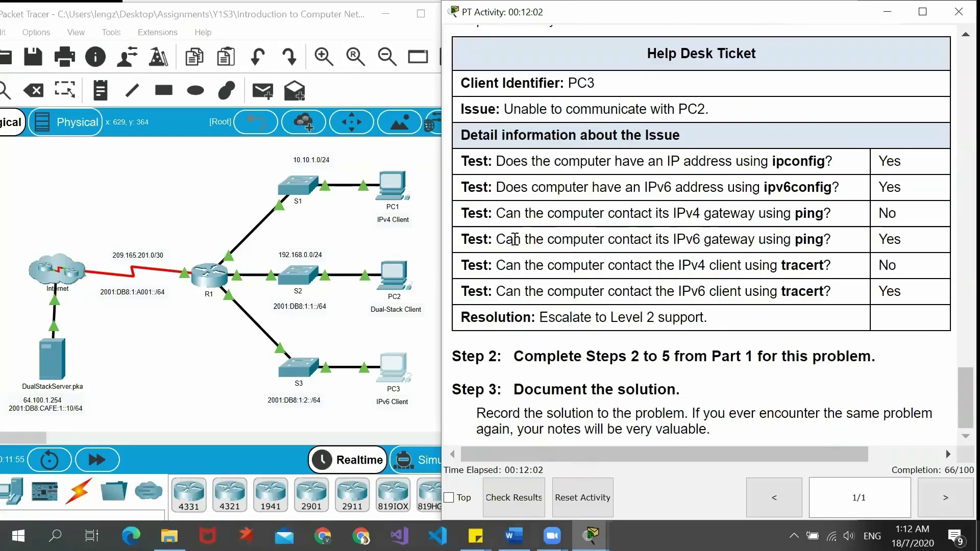
pyautogui.moveTo(500, 237); pyautogui.dragTo(840, 240)
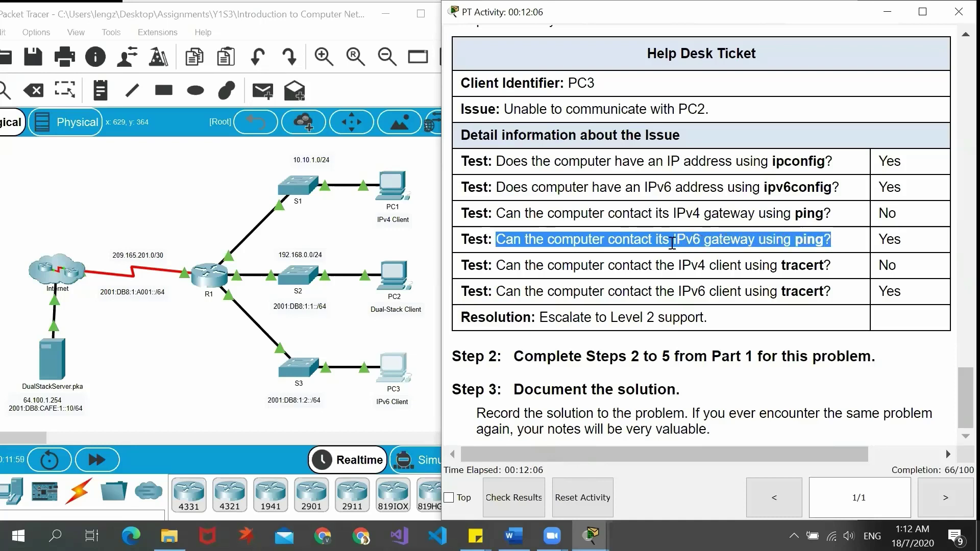
pyautogui.click(759, 241)
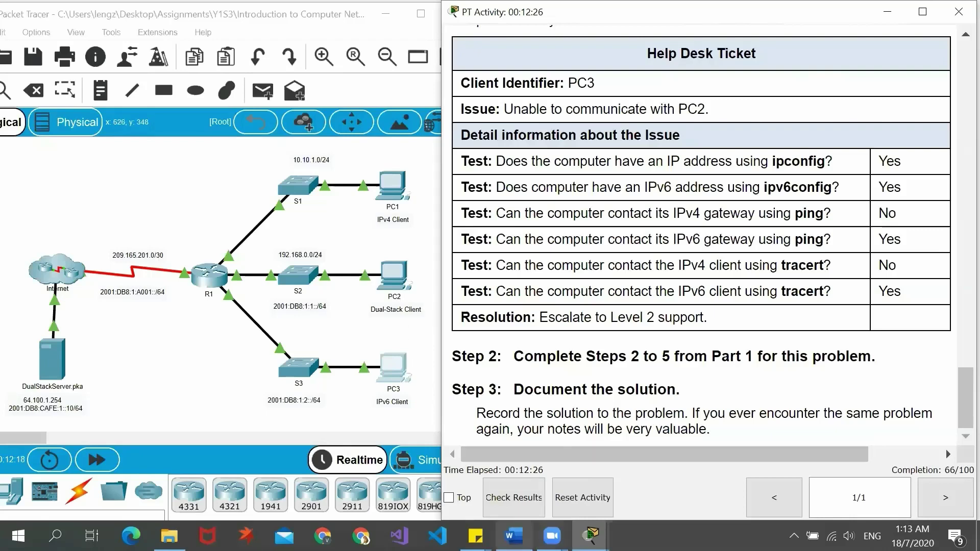
# Step: Switch to Word, examine the diagram of the dual stack server as a door between the computers, and return to Packet Tracer
pyautogui.click(513, 535)
pyautogui.scroll(5, 478, 359)
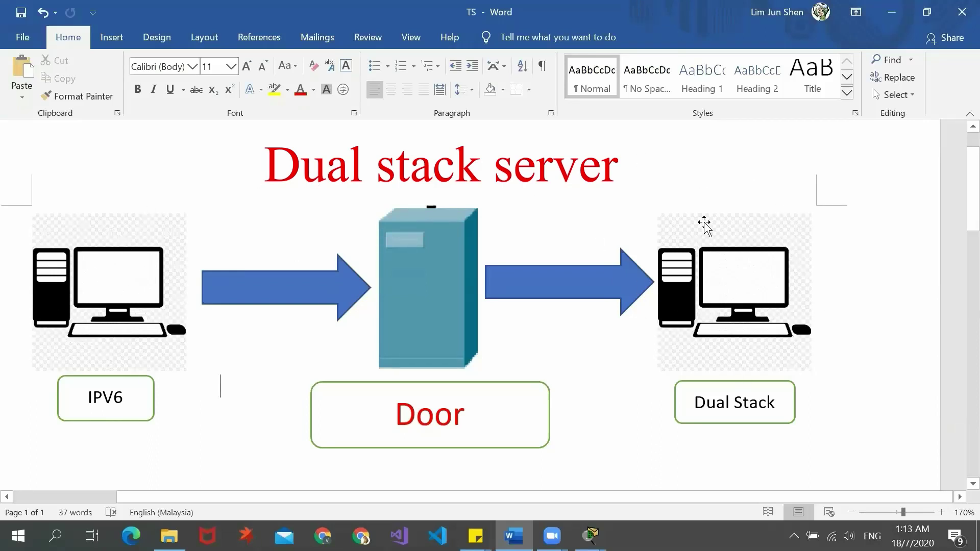
pyautogui.hotkey('ctrl', 'z')
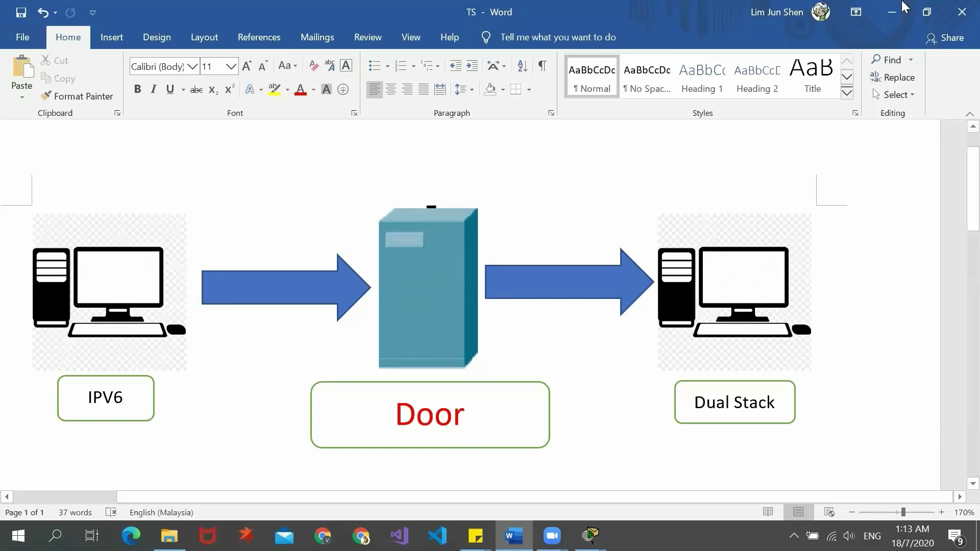
pyautogui.hotkey('alt', 'Tab')
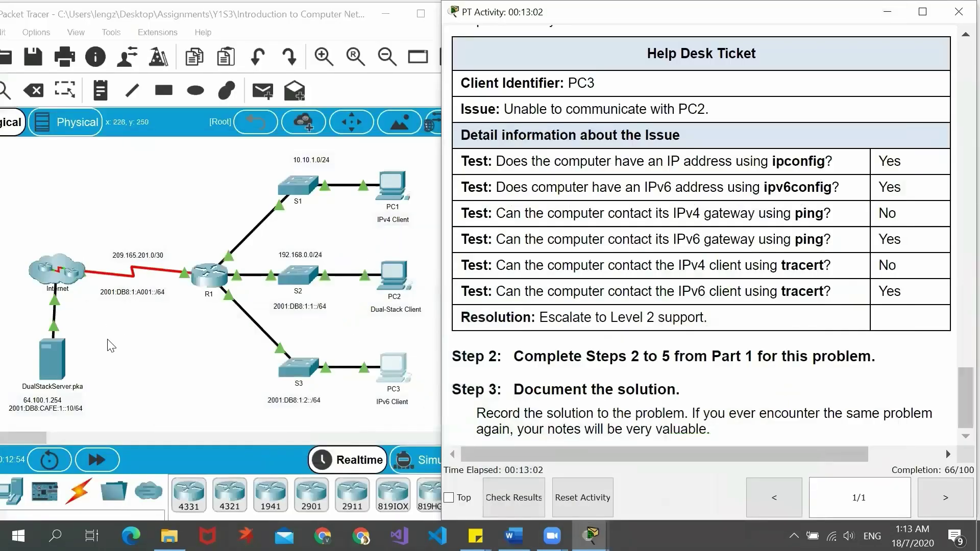
# Step: Run ipv6config /all in DualStackServer.pka's Command Prompt with the window placed beside the activity instructions
pyautogui.click(54, 359)
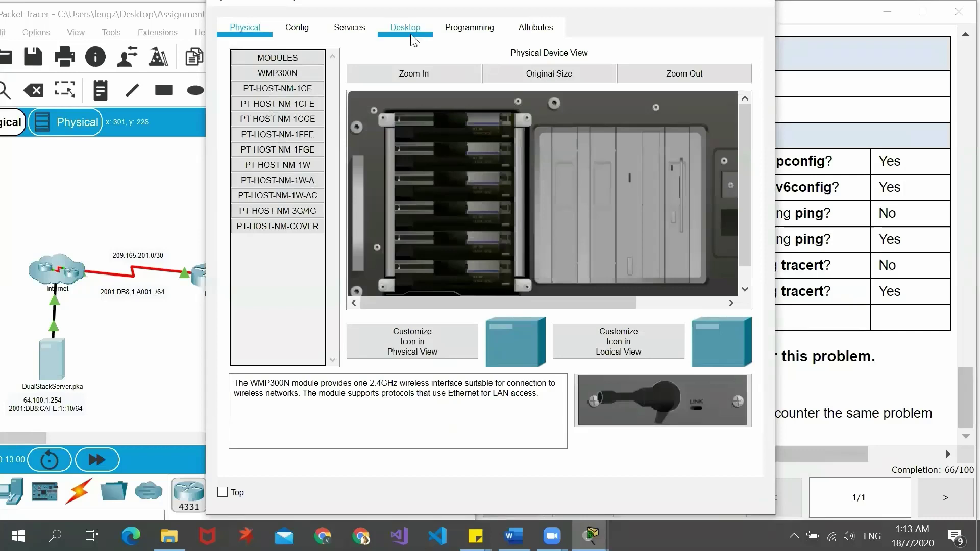
pyautogui.click(410, 34)
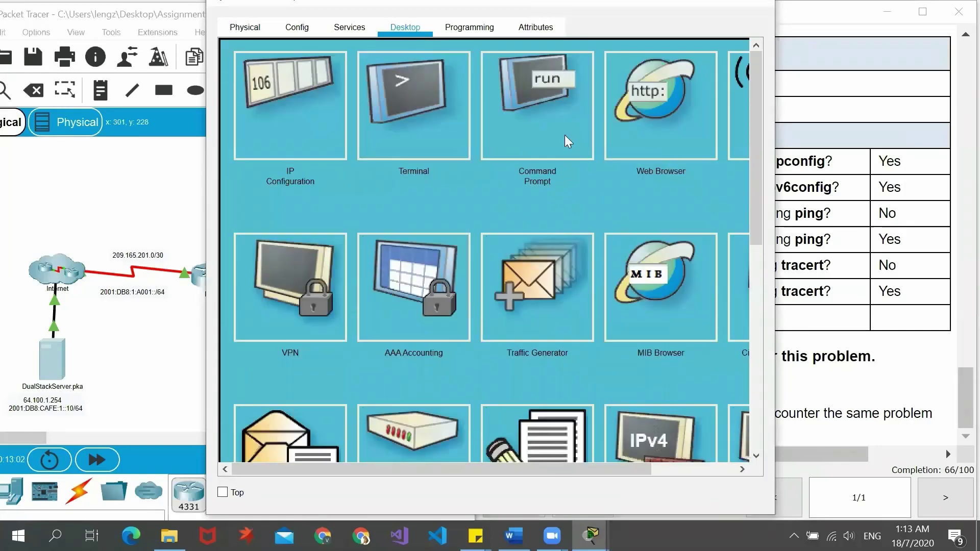
pyautogui.click(564, 135)
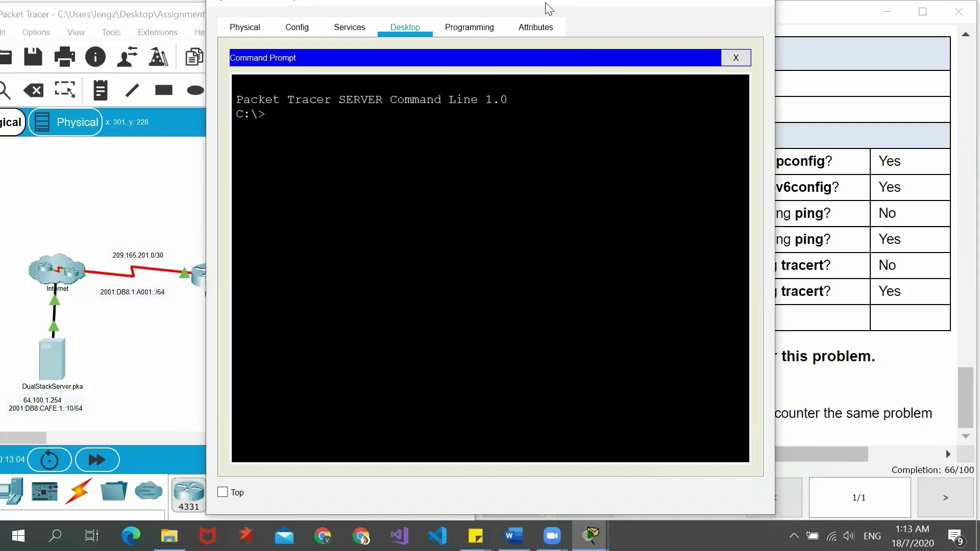
pyautogui.moveTo(549, 8); pyautogui.dragTo(712, 49)
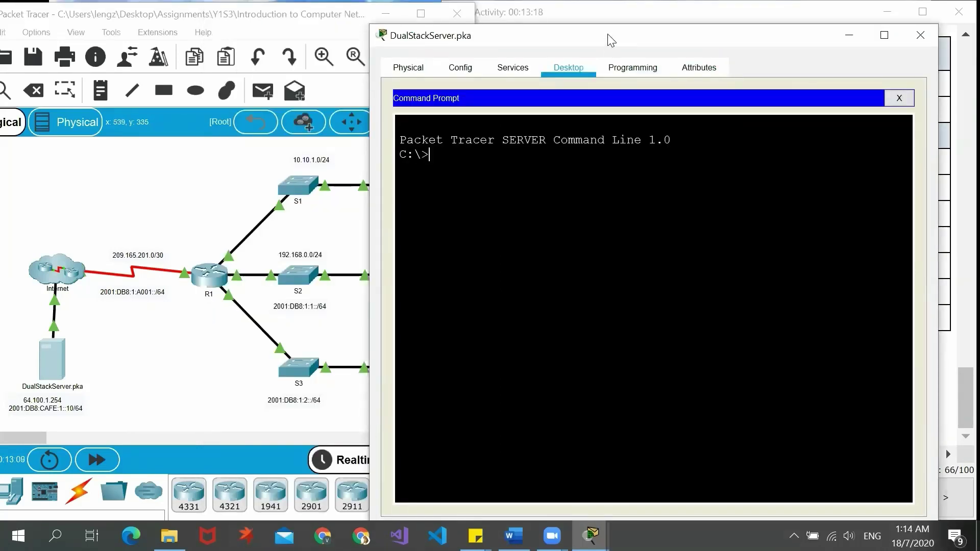
pyautogui.moveTo(611, 40); pyautogui.dragTo(329, 30)
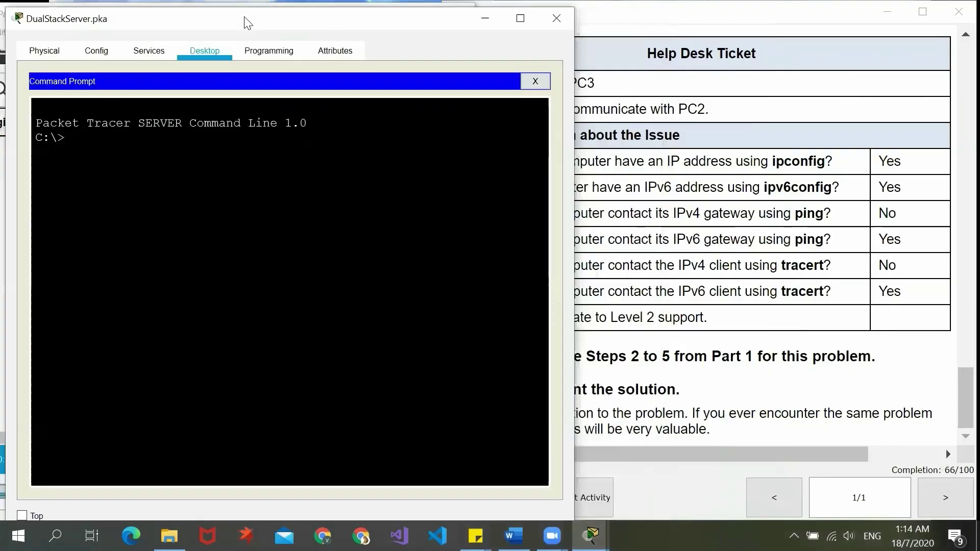
pyautogui.write('ipv6config')
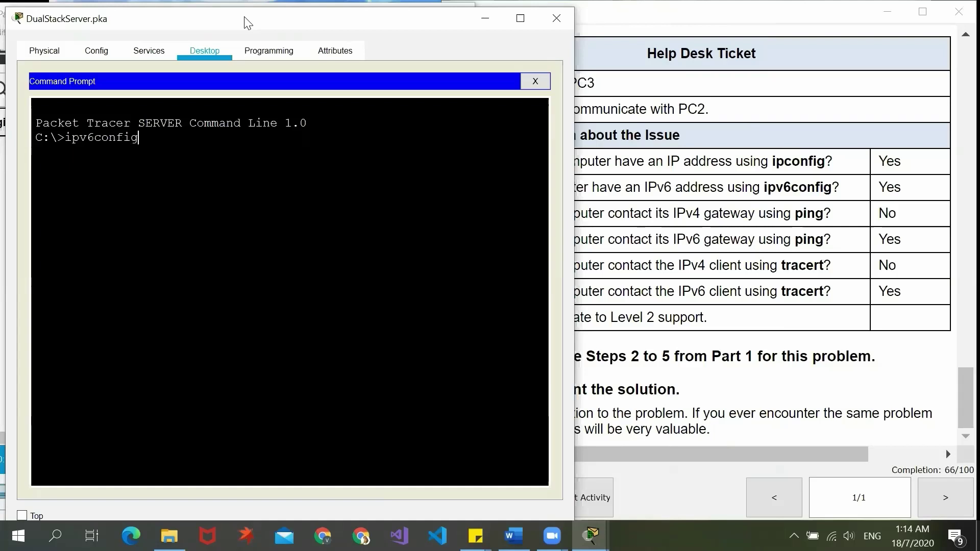
pyautogui.write(' /all')
pyautogui.press('Return')
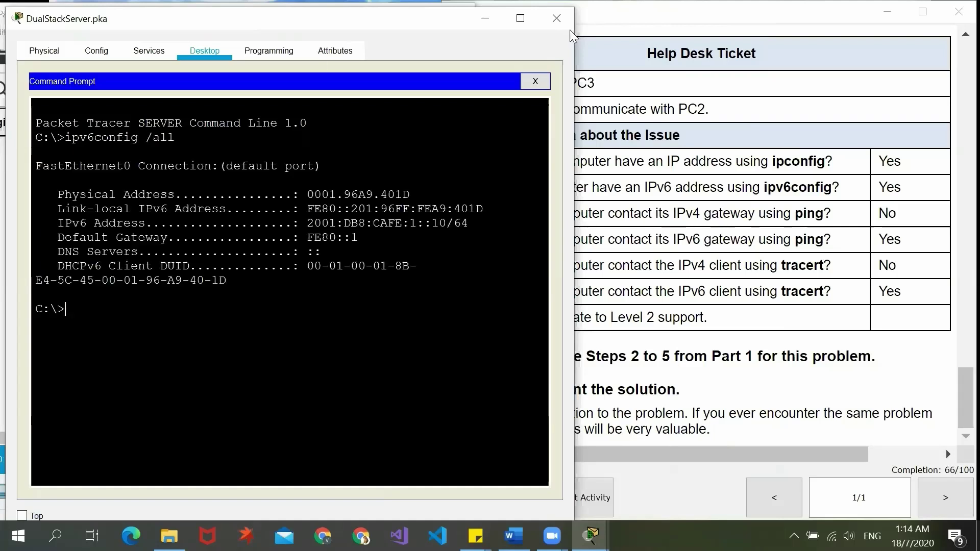
pyautogui.moveTo(408, 23); pyautogui.dragTo(371, 23)
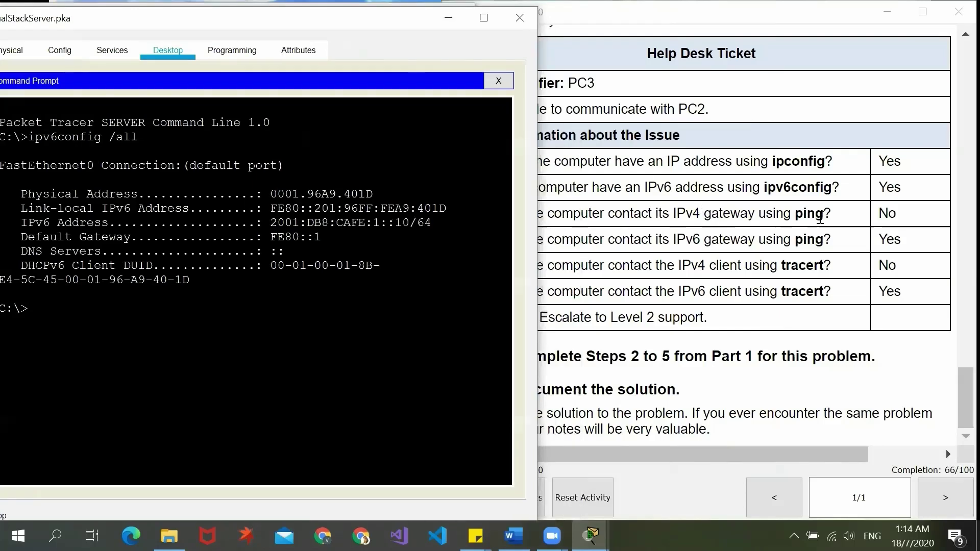
# Step: Compare the server's IPv6 address in the command output with its entry in the addressing table
pyautogui.scroll(2, 729, 235)
pyautogui.scroll(15, 730, 235)
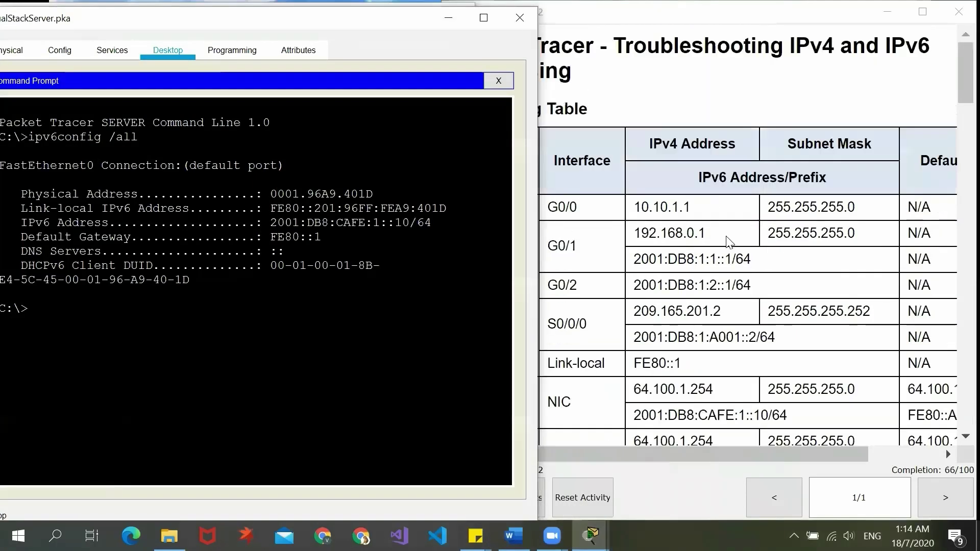
pyautogui.click(718, 244)
pyautogui.scroll(-4, 719, 244)
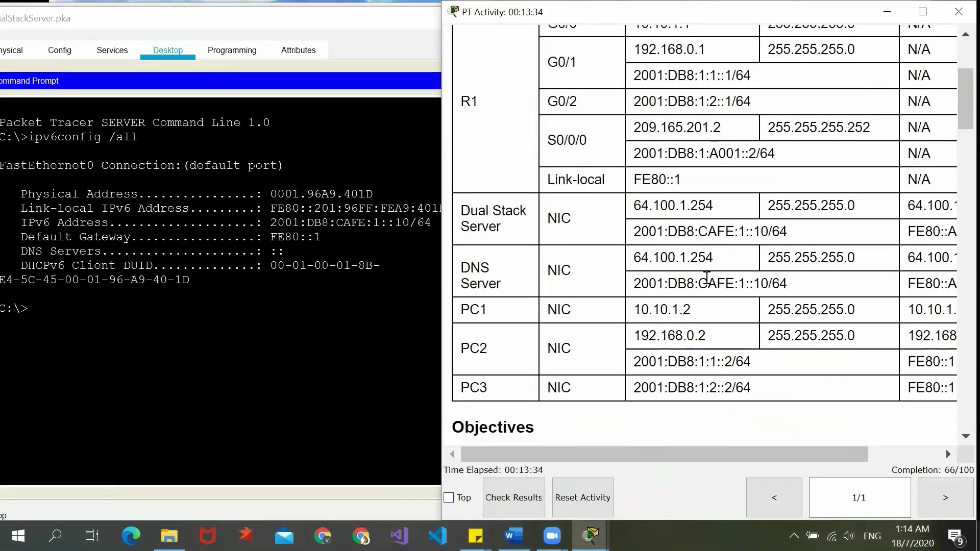
pyautogui.scroll(4, 626, 276)
pyautogui.scroll(-4, 597, 293)
pyautogui.moveTo(634, 284); pyautogui.dragTo(781, 284)
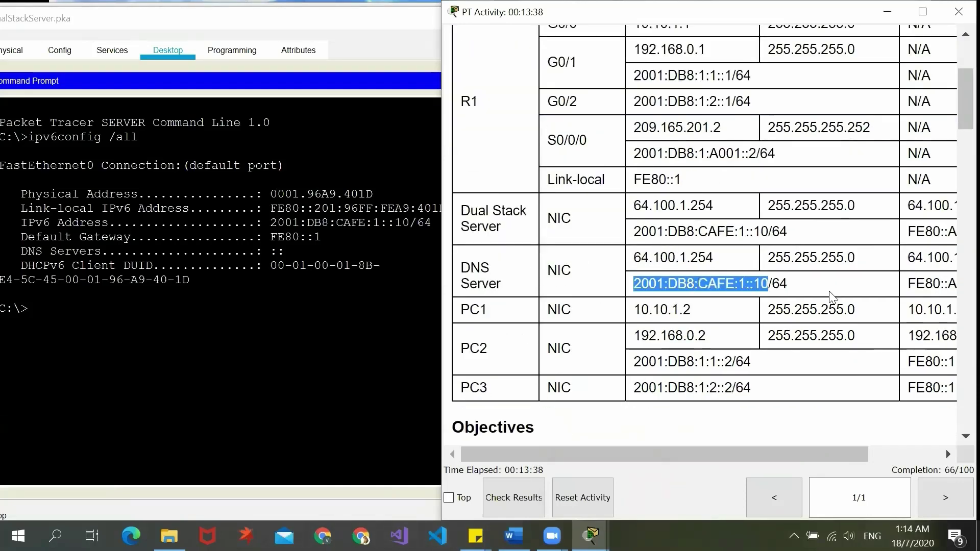
pyautogui.click(819, 290)
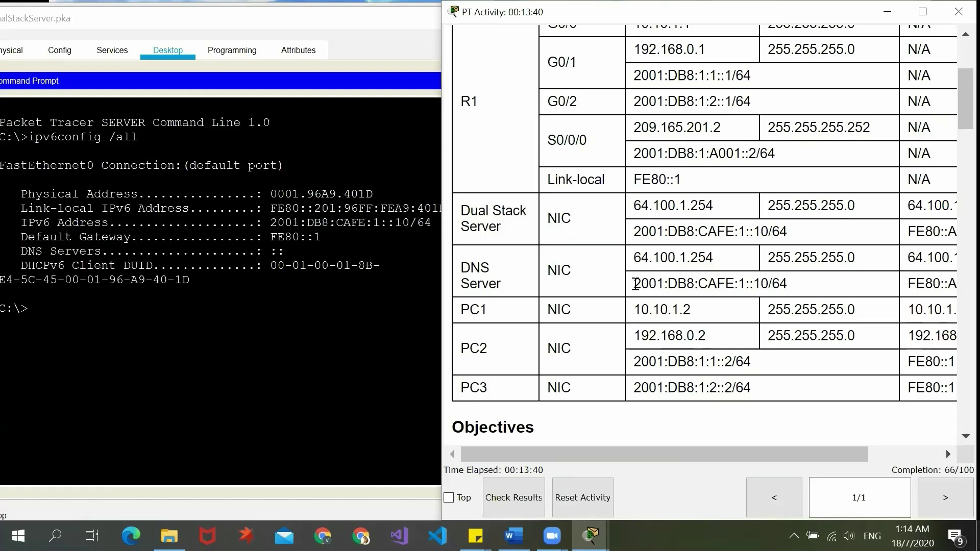
pyautogui.moveTo(635, 283); pyautogui.dragTo(785, 286)
pyautogui.click(635, 282)
pyautogui.moveTo(20, 222); pyautogui.dragTo(425, 223)
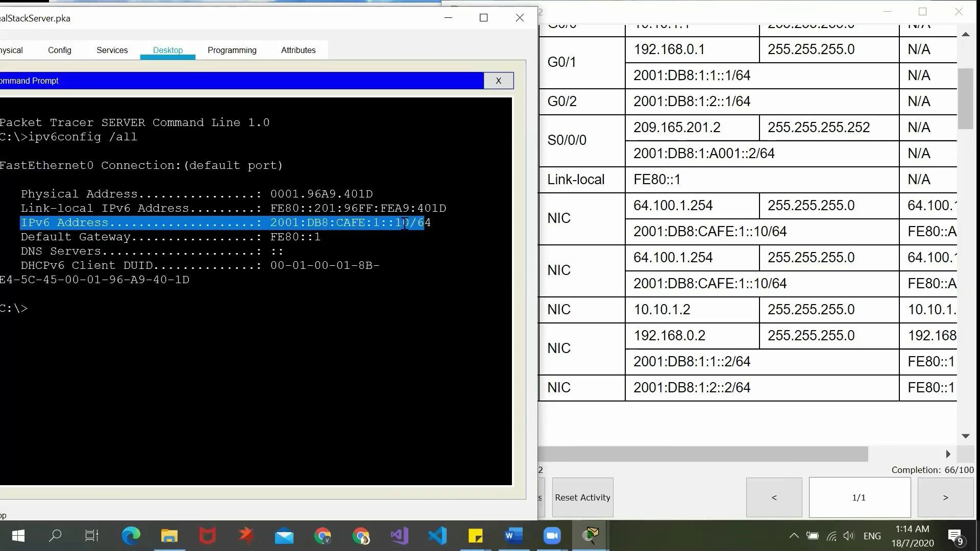
pyautogui.moveTo(634, 283); pyautogui.dragTo(788, 283)
# Step: Compare the server's IPv6 default gateway in the command output with the gateway listed in the addressing table
pyautogui.click(770, 444)
pyautogui.moveTo(806, 456); pyautogui.dragTo(874, 454)
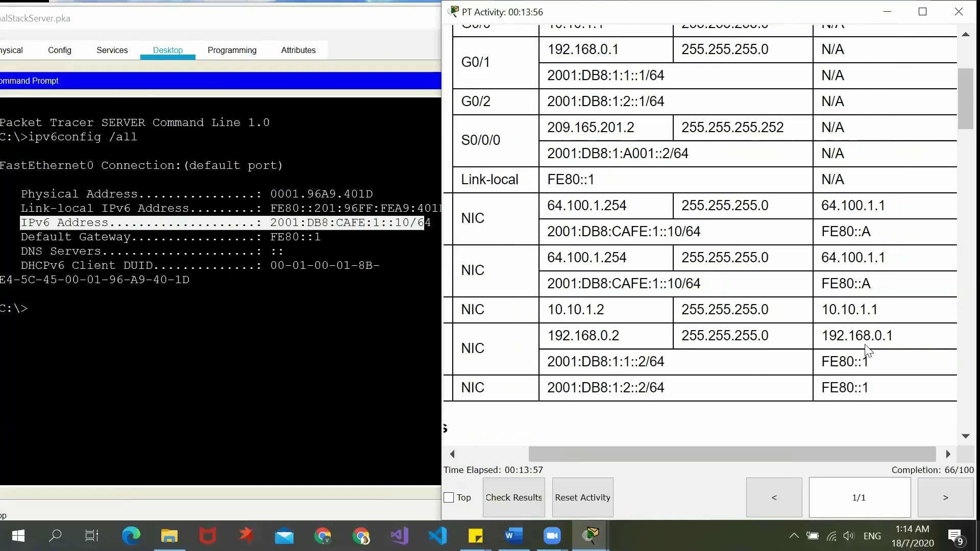
pyautogui.moveTo(21, 237); pyautogui.dragTo(321, 236)
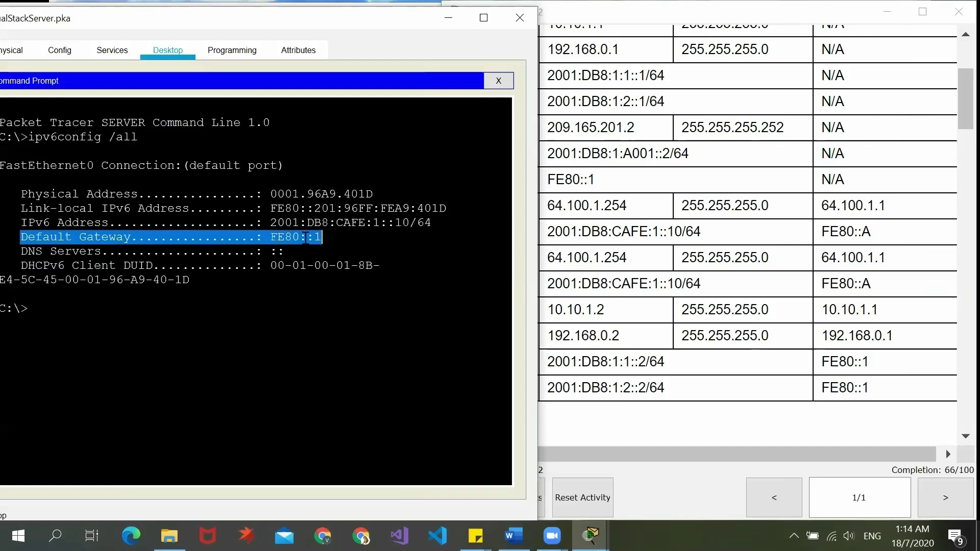
pyautogui.click(850, 282)
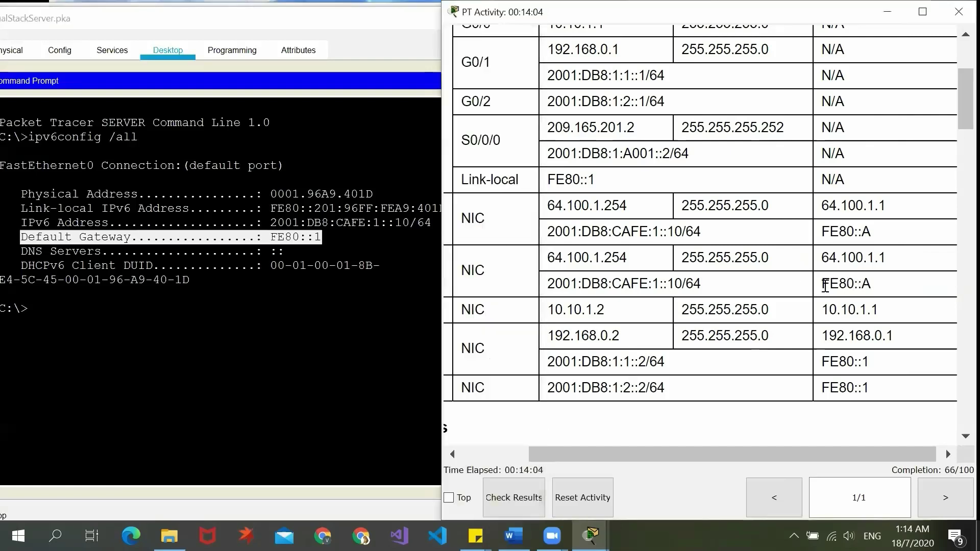
pyautogui.moveTo(822, 283); pyautogui.dragTo(872, 283)
pyautogui.click(761, 304)
# Step: Set DualStackServer.pka's IPv6 gateway to FE80::A in its IP Configuration and close the server's window
pyautogui.click(367, 62)
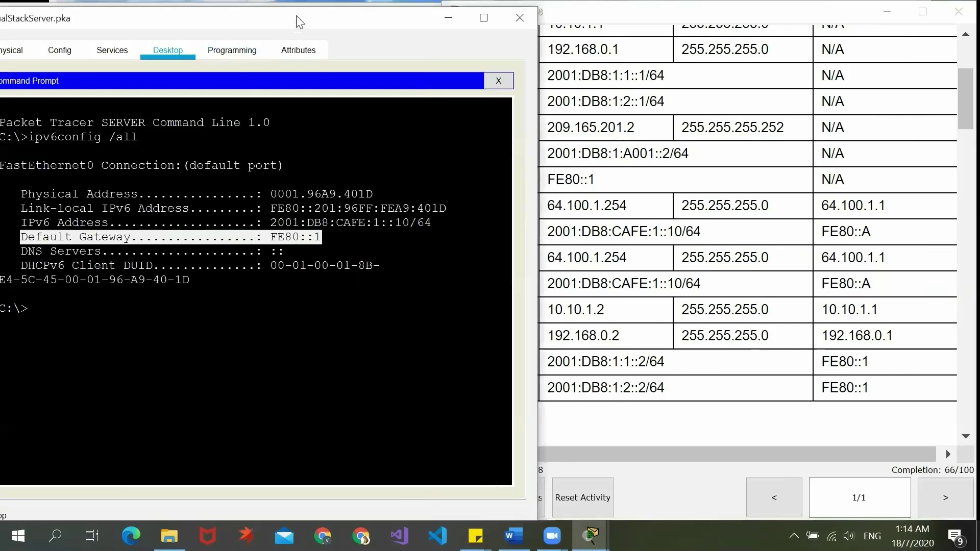
pyautogui.click(497, 78)
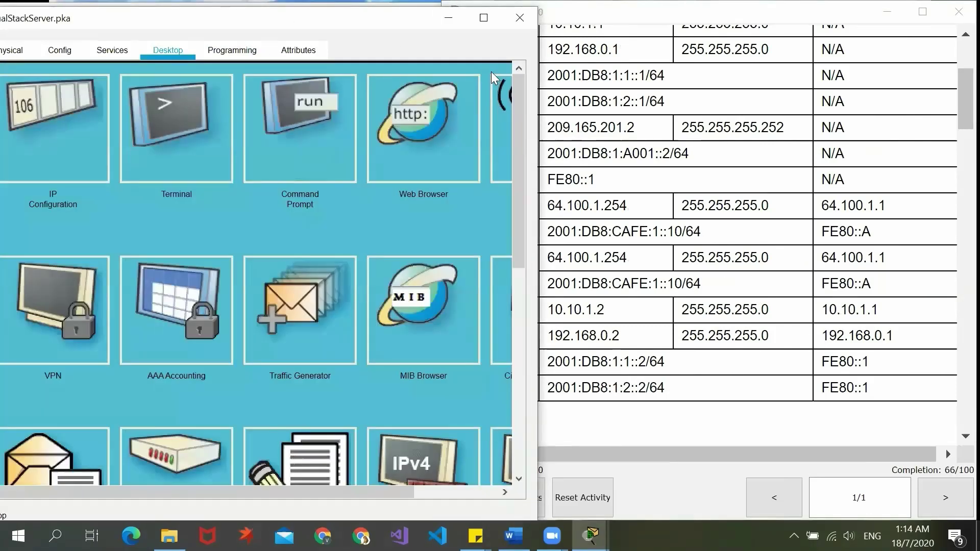
pyautogui.click(62, 103)
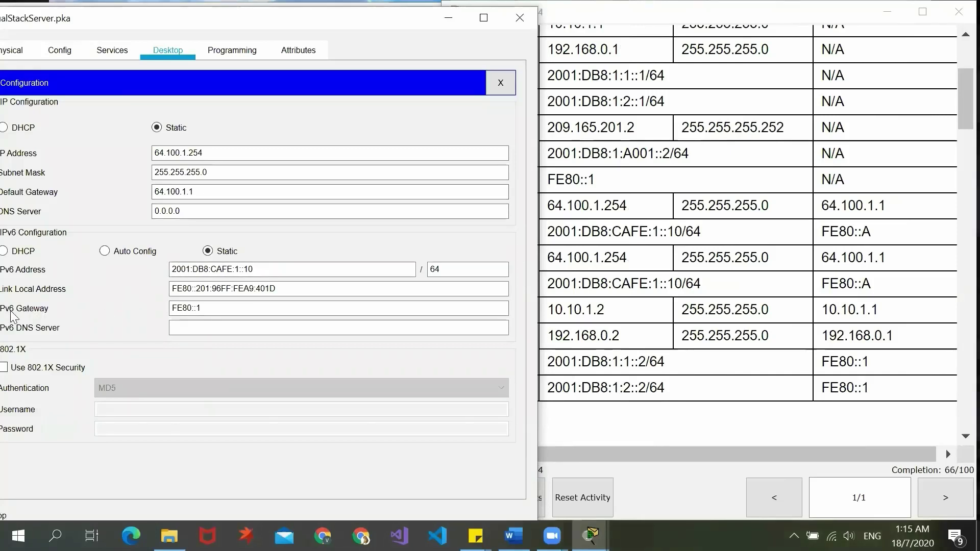
pyautogui.click(209, 311)
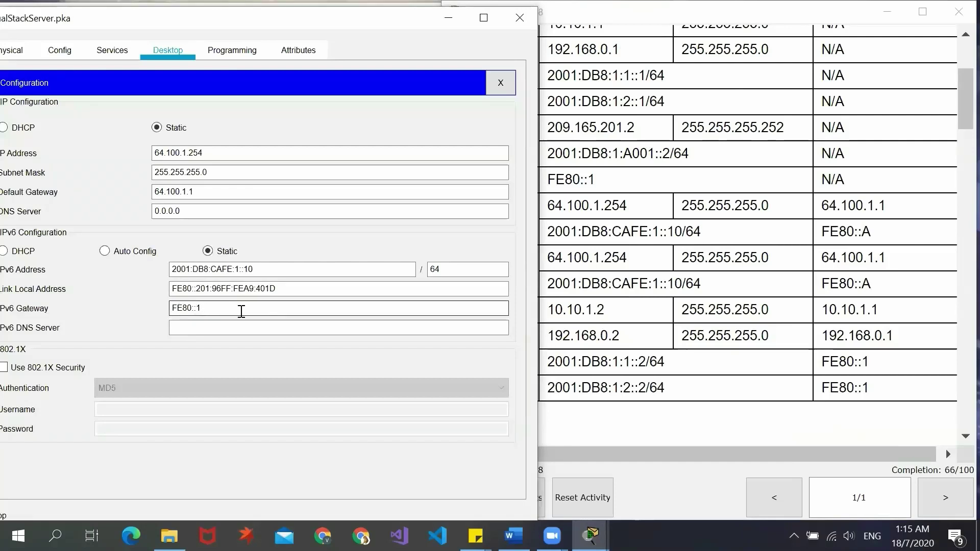
pyautogui.press('BackSpace')
pyautogui.write('a')
pyautogui.press('BackSpace')
pyautogui.write('A')
pyautogui.click(276, 290)
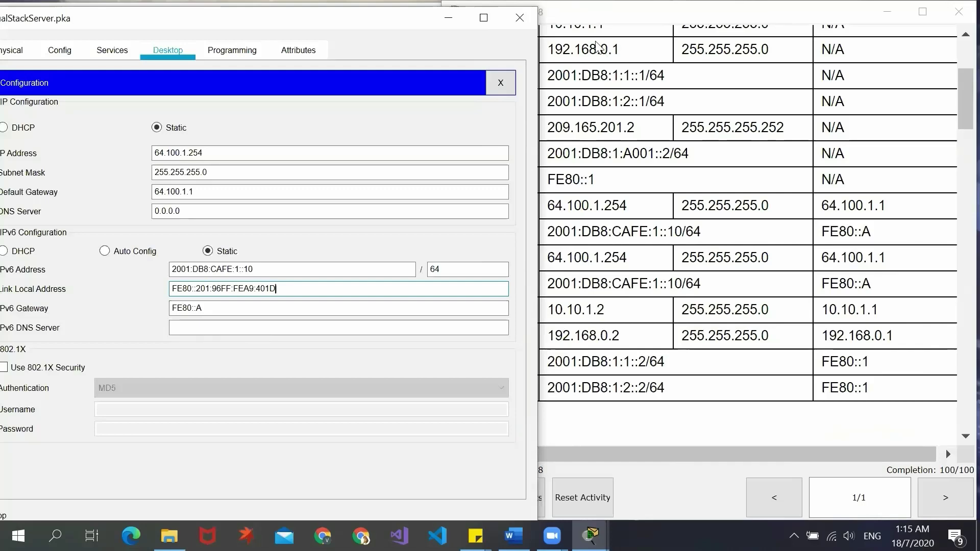
pyautogui.click(509, 25)
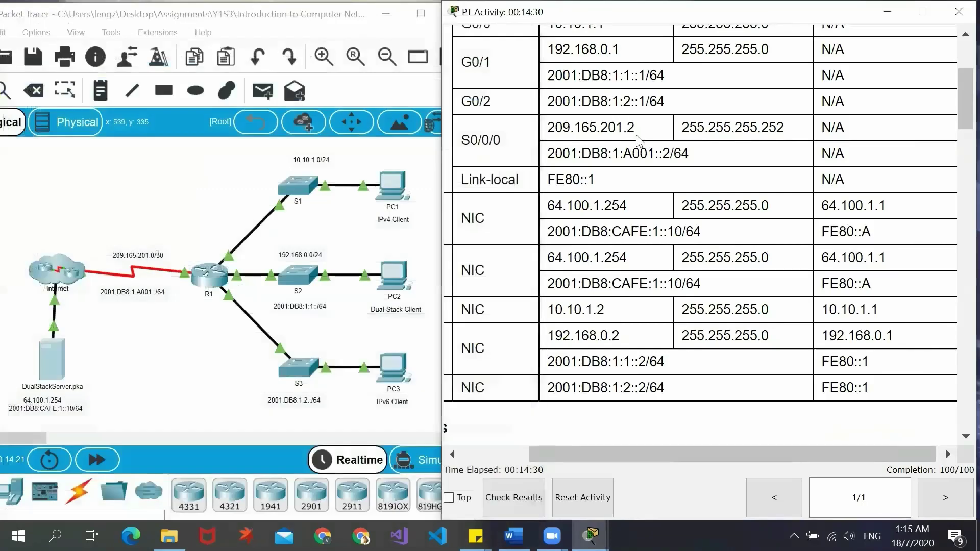
# Step: Return to the Part 3 help desk ticket for PC3 in the activity instructions and review the reported issue
pyautogui.scroll(-10, 651, 151)
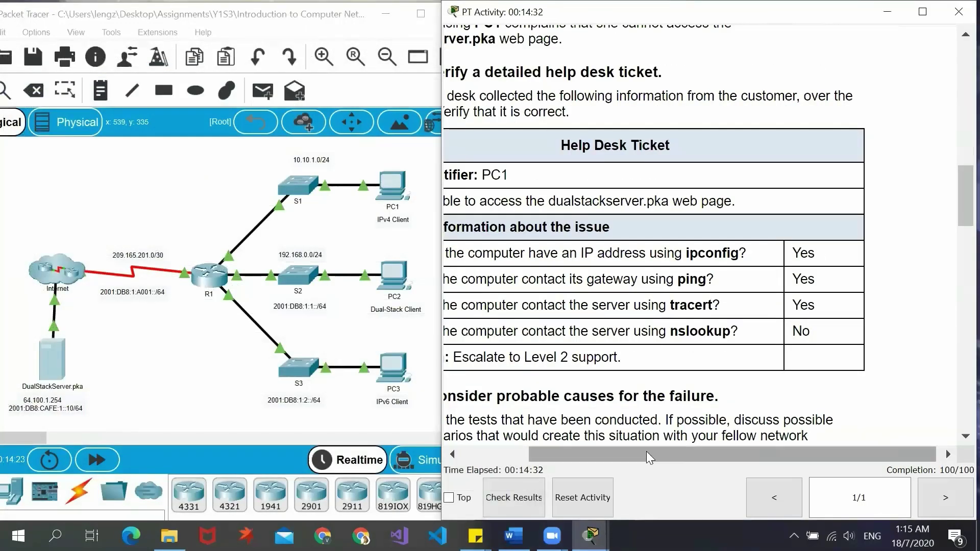
pyautogui.moveTo(646, 451); pyautogui.dragTo(535, 456)
pyautogui.scroll(-15, 661, 284)
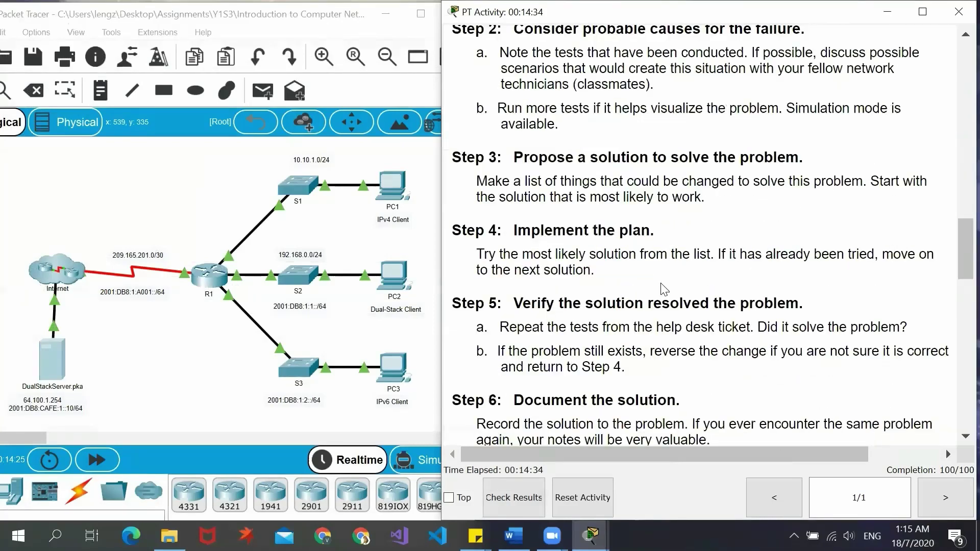
pyautogui.scroll(-3, 661, 284)
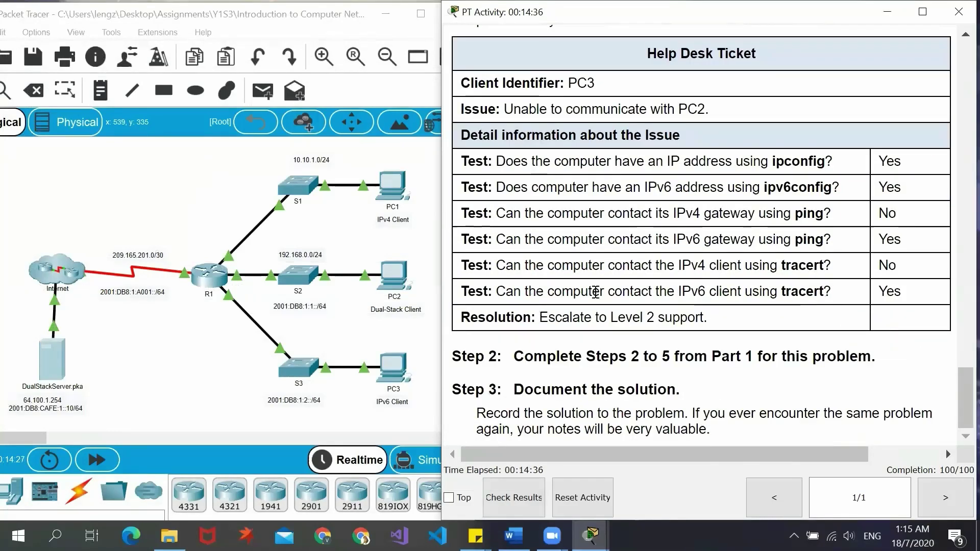
pyautogui.scroll(4, 604, 158)
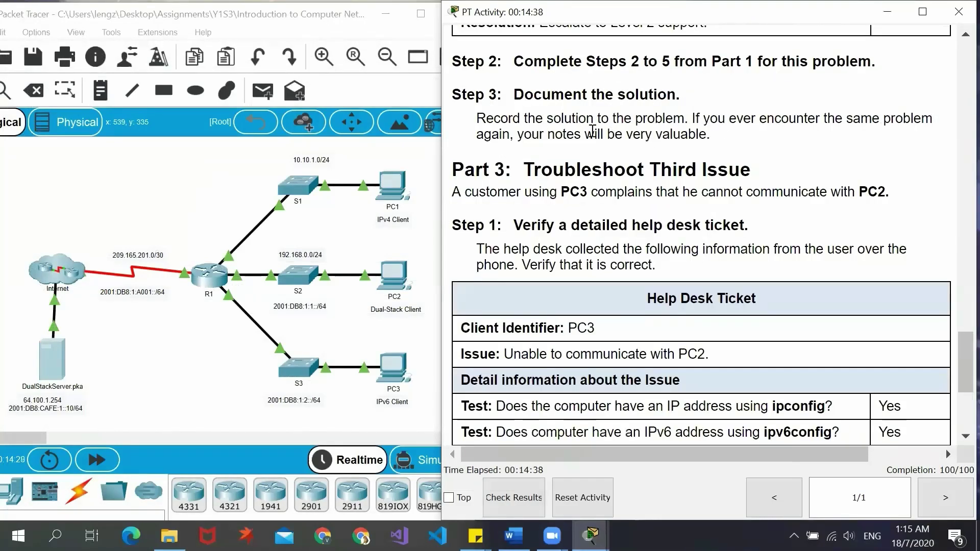